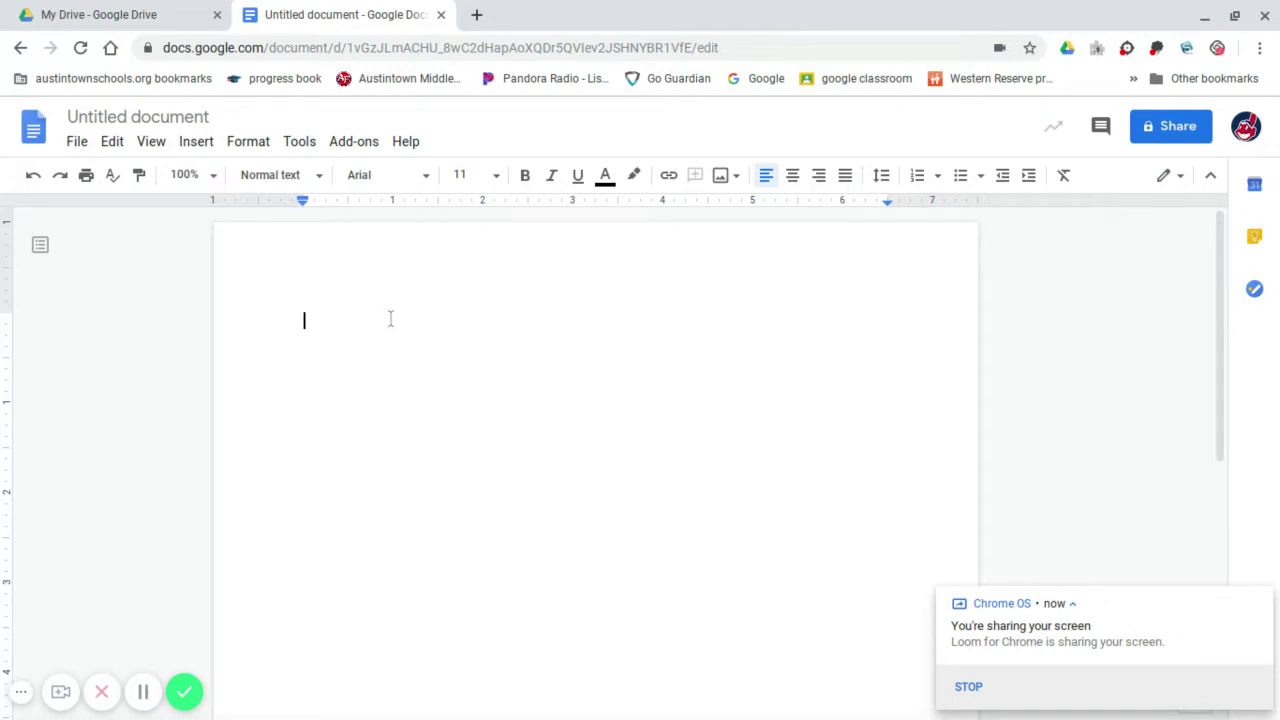
Rename the document 2.2 and enter the title "Peanut Butter Brownies" on the page's first line
click(206, 119)
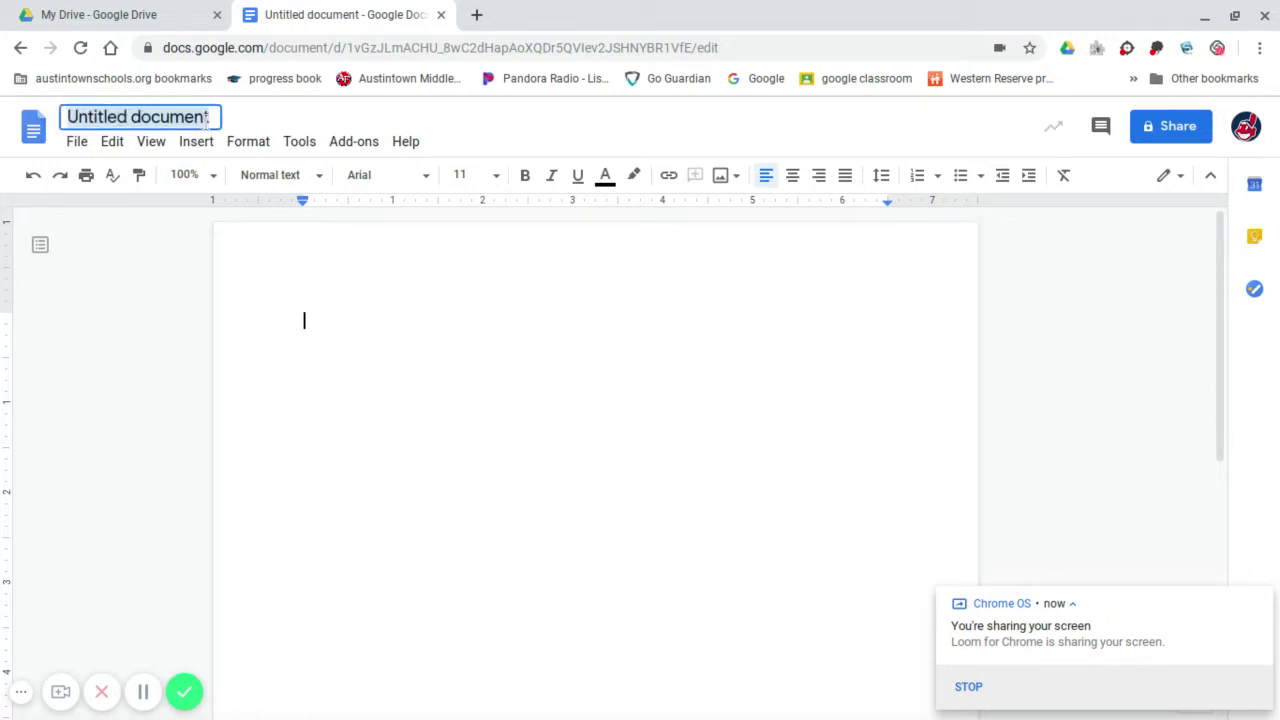
text(2.2)
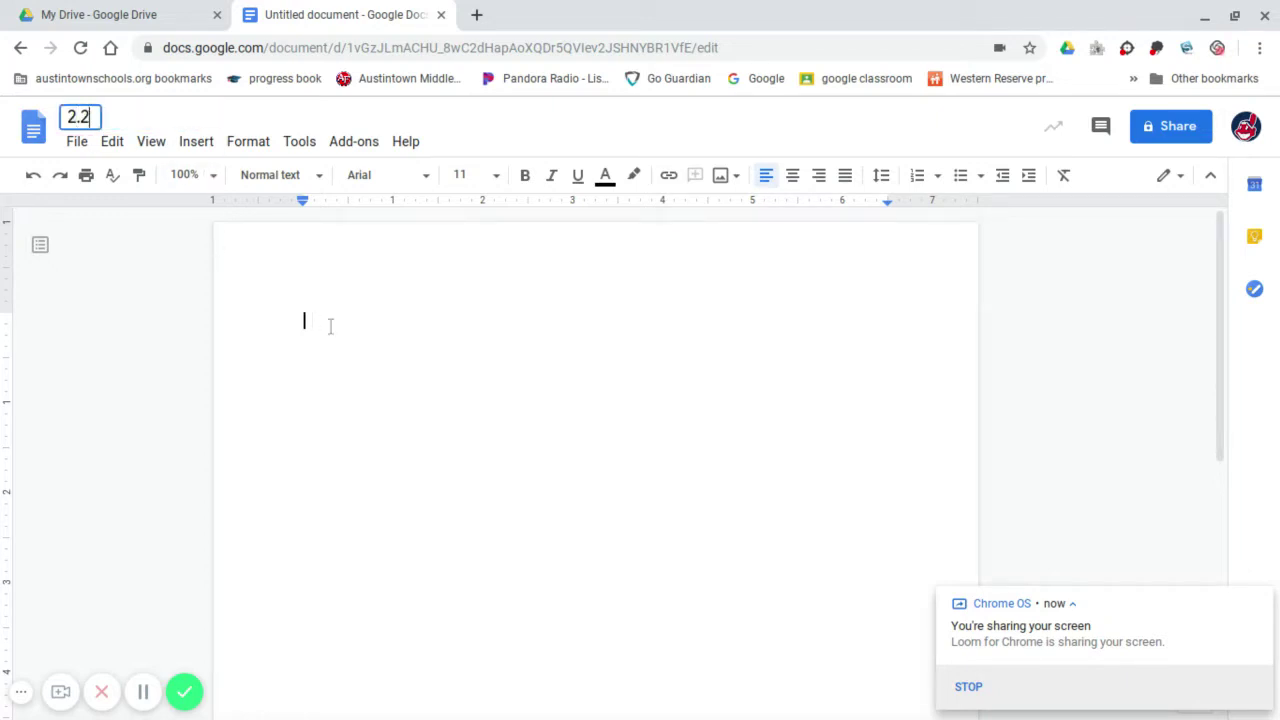
click(340, 333)
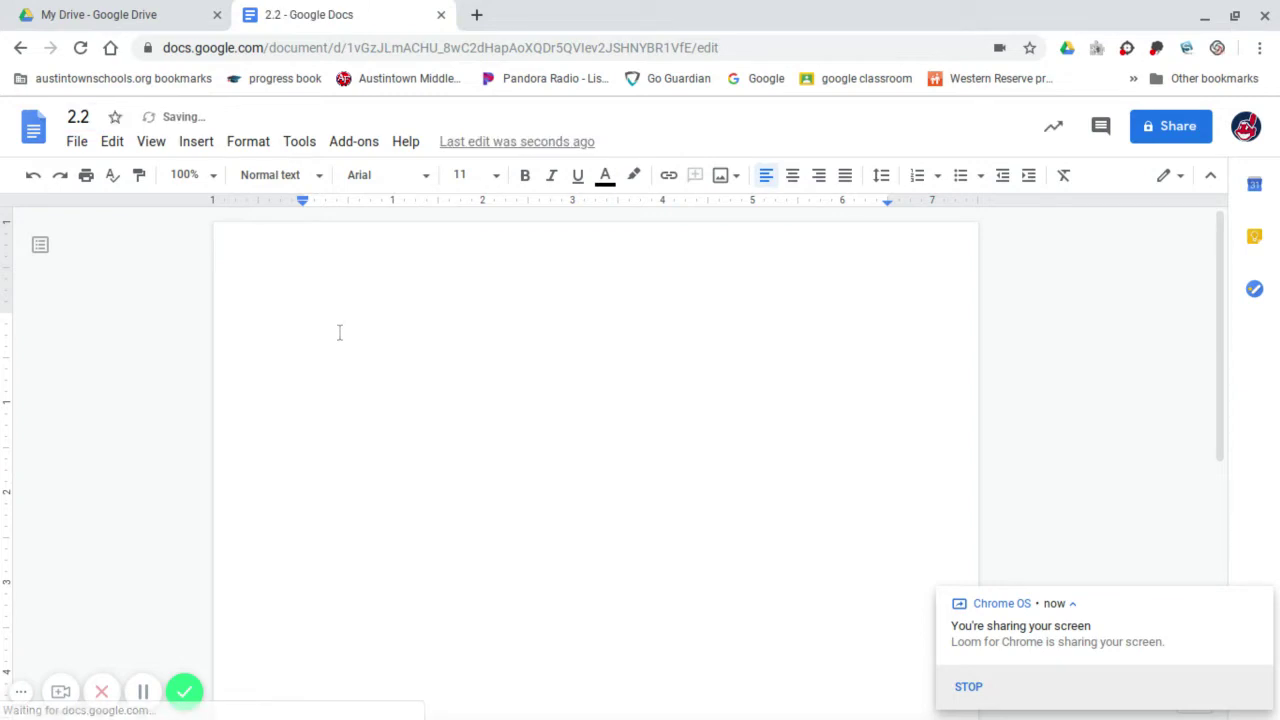
text(Pean)
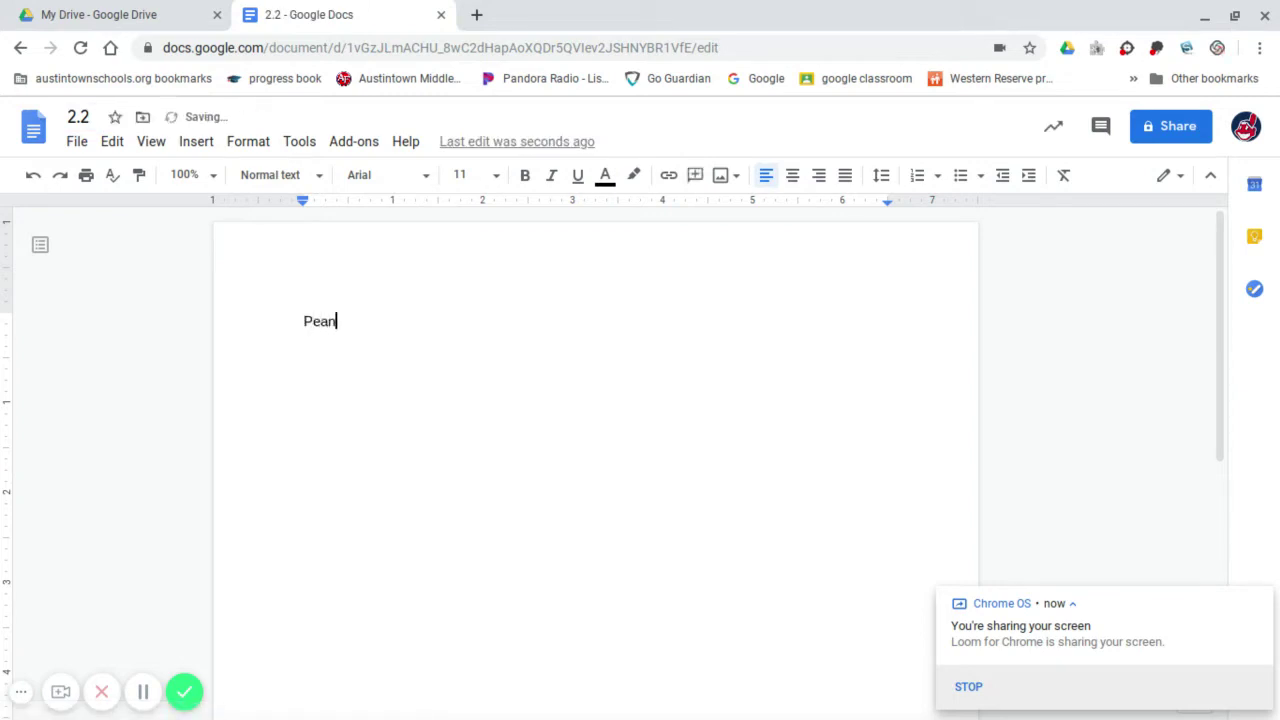
text(ut Butter Brownies)
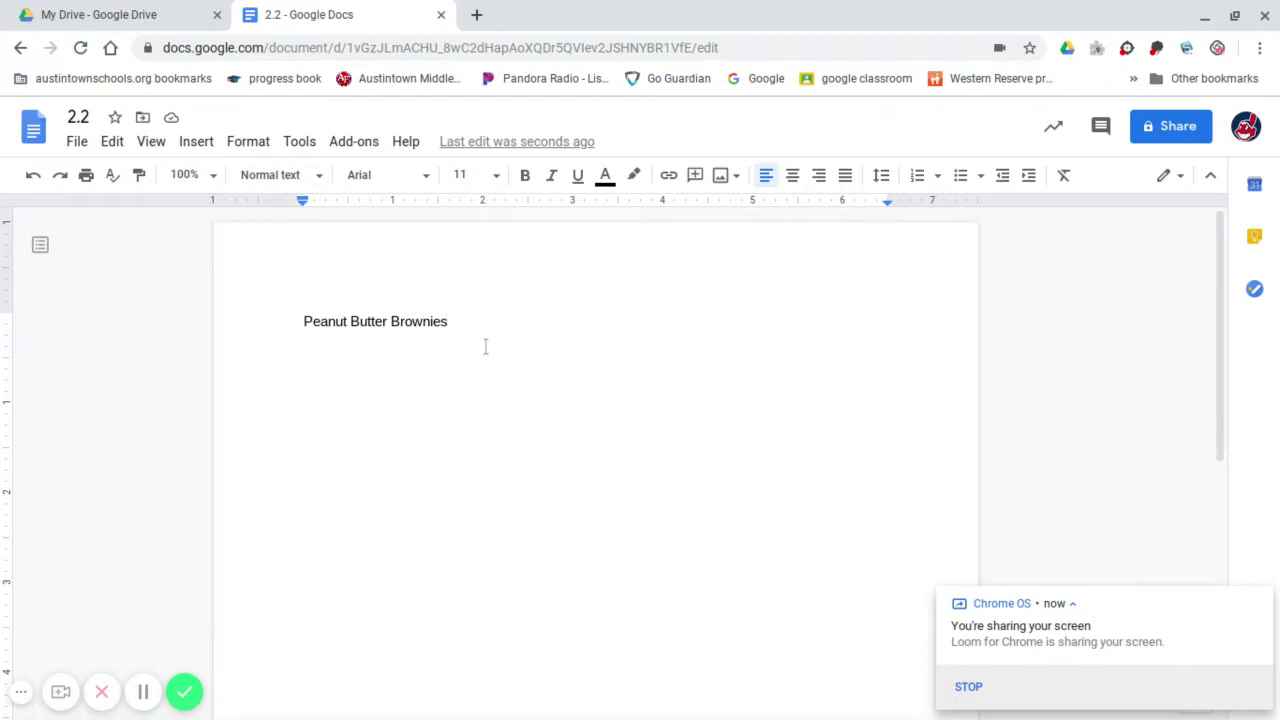
Set the title paragraph's line spacing to 1.5 and continue on a new line below it
click(254, 147)
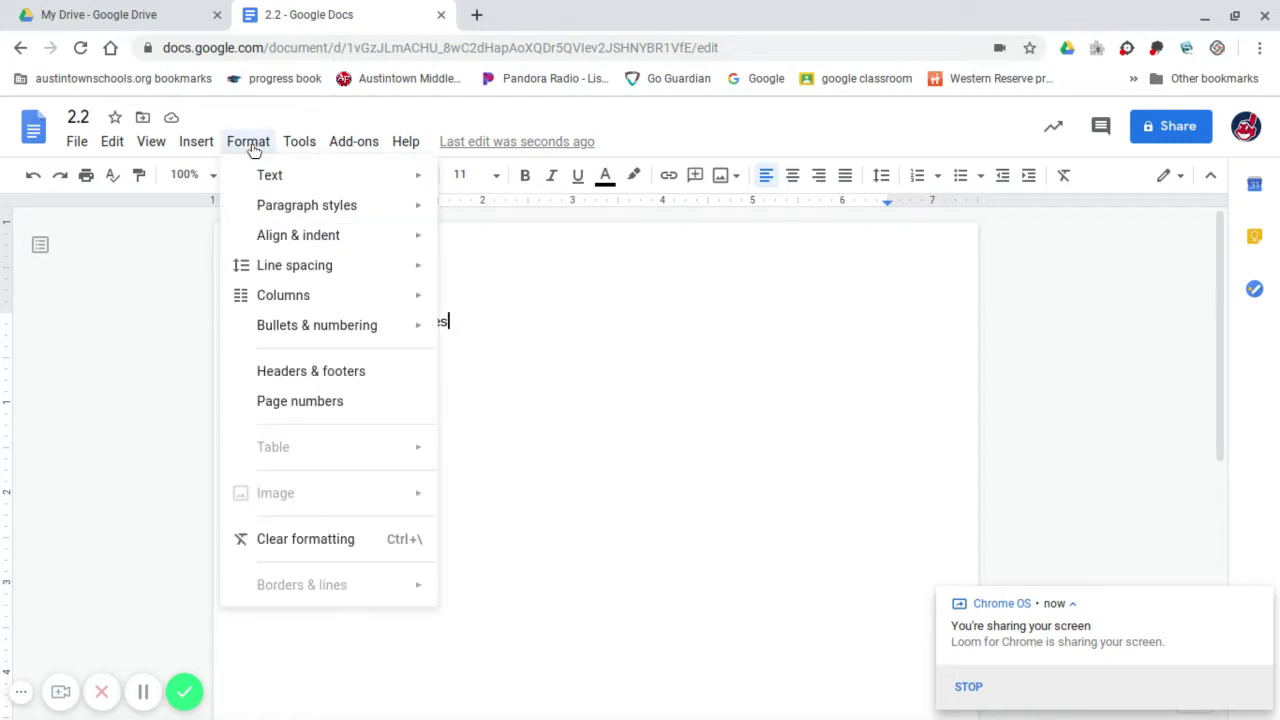
mouse_move(260, 272)
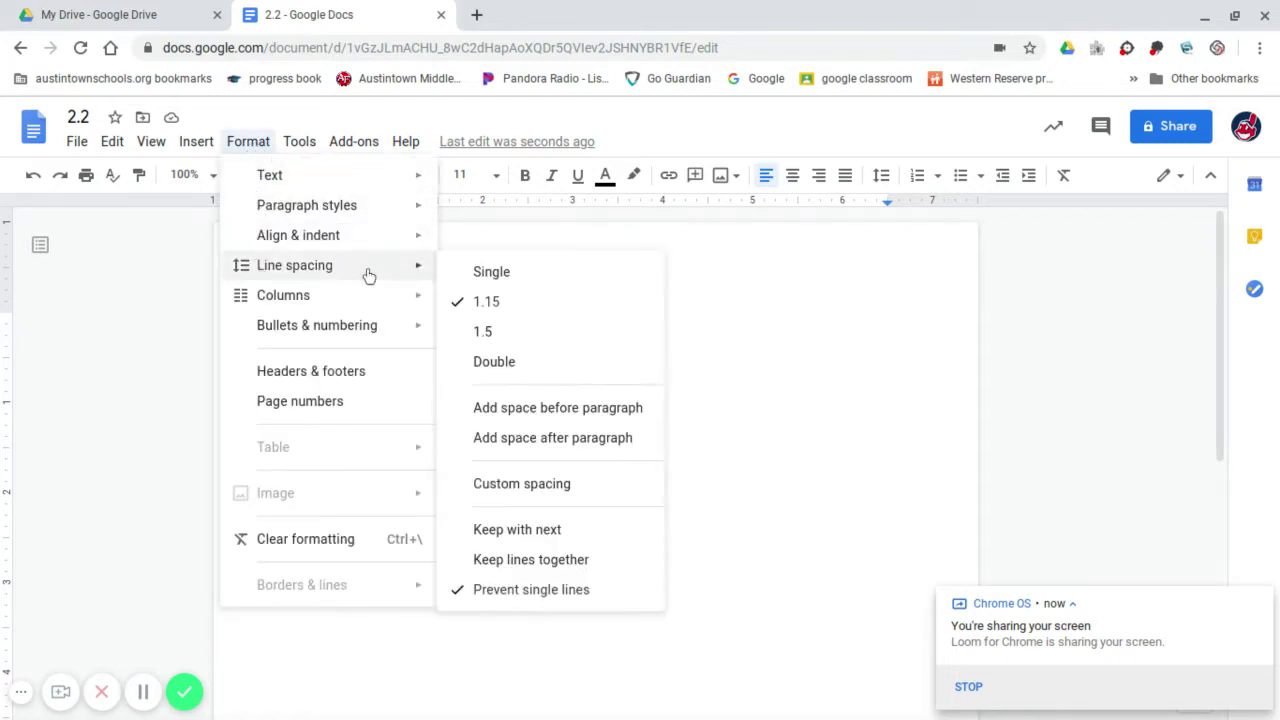
click(491, 336)
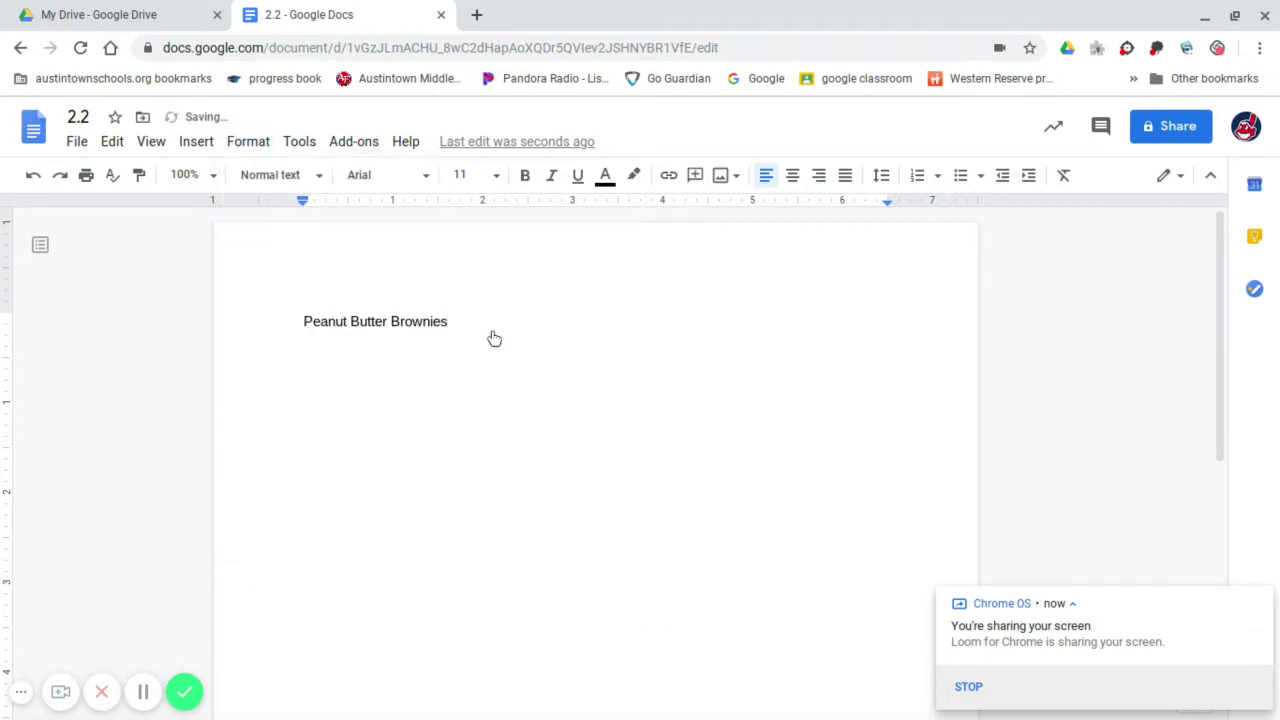
key(Return)
key(Return)
click(248, 141)
mouse_move(316, 278)
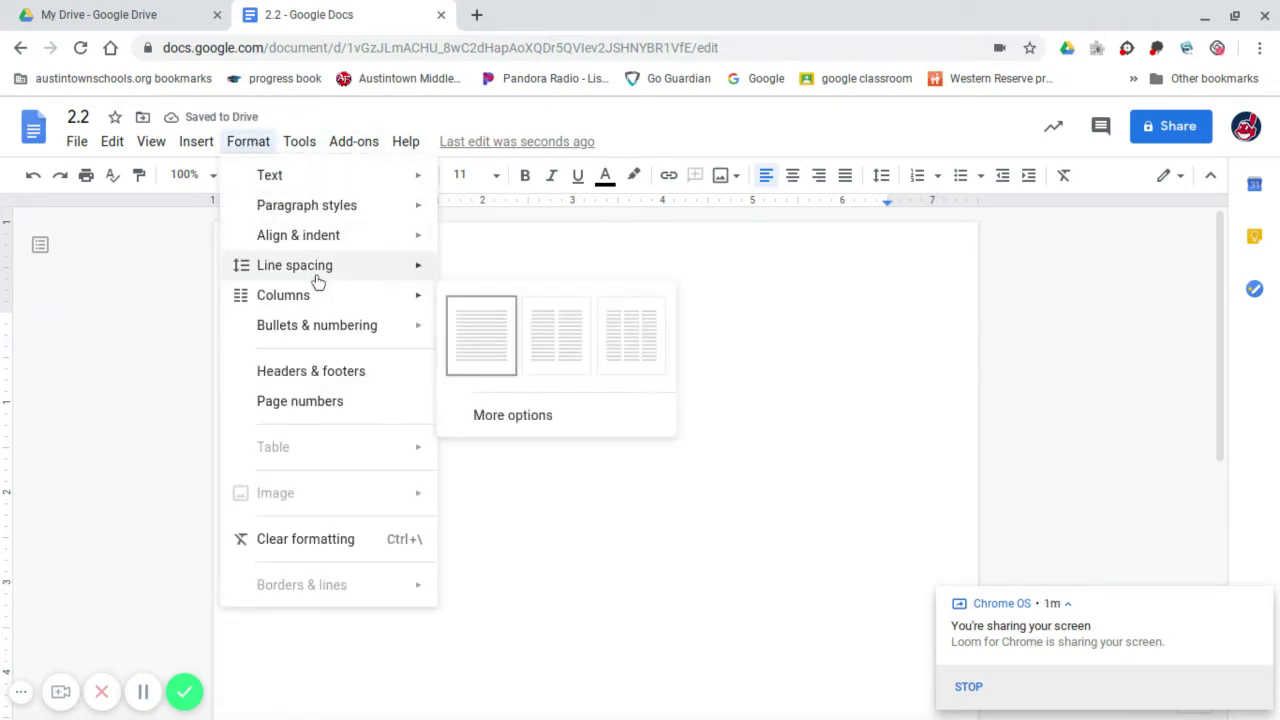
mouse_move(374, 277)
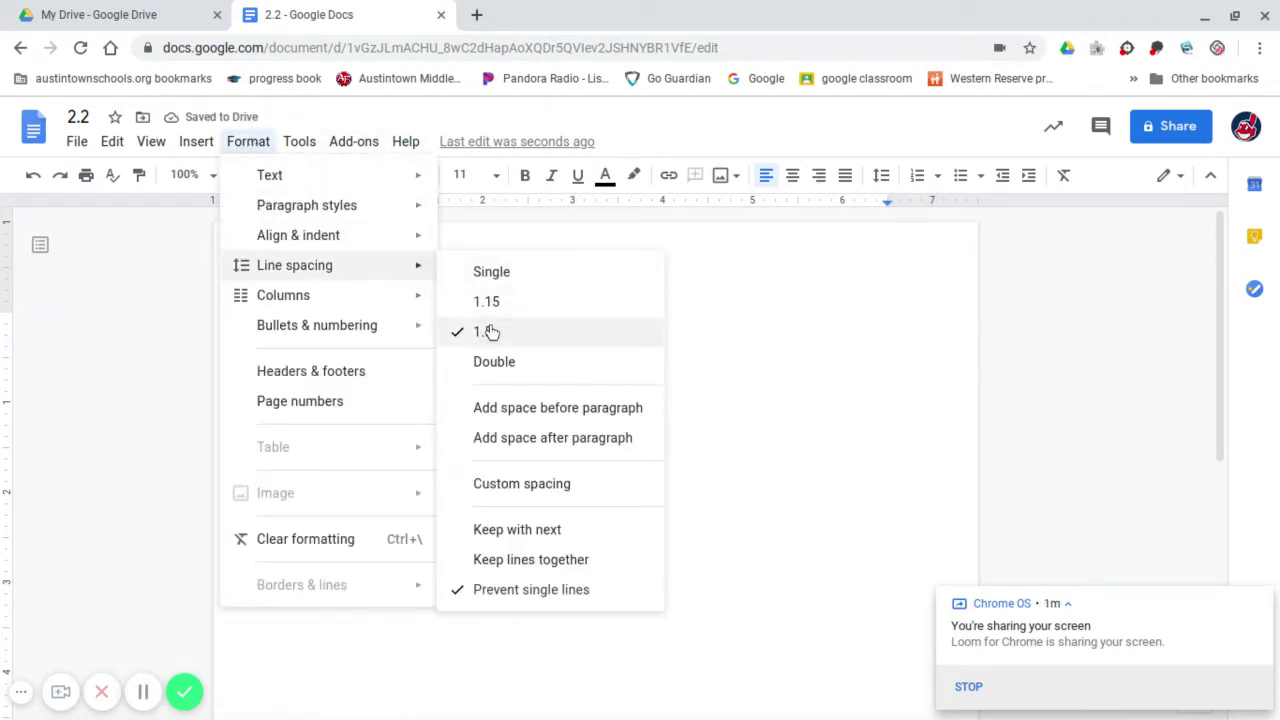
click(734, 346)
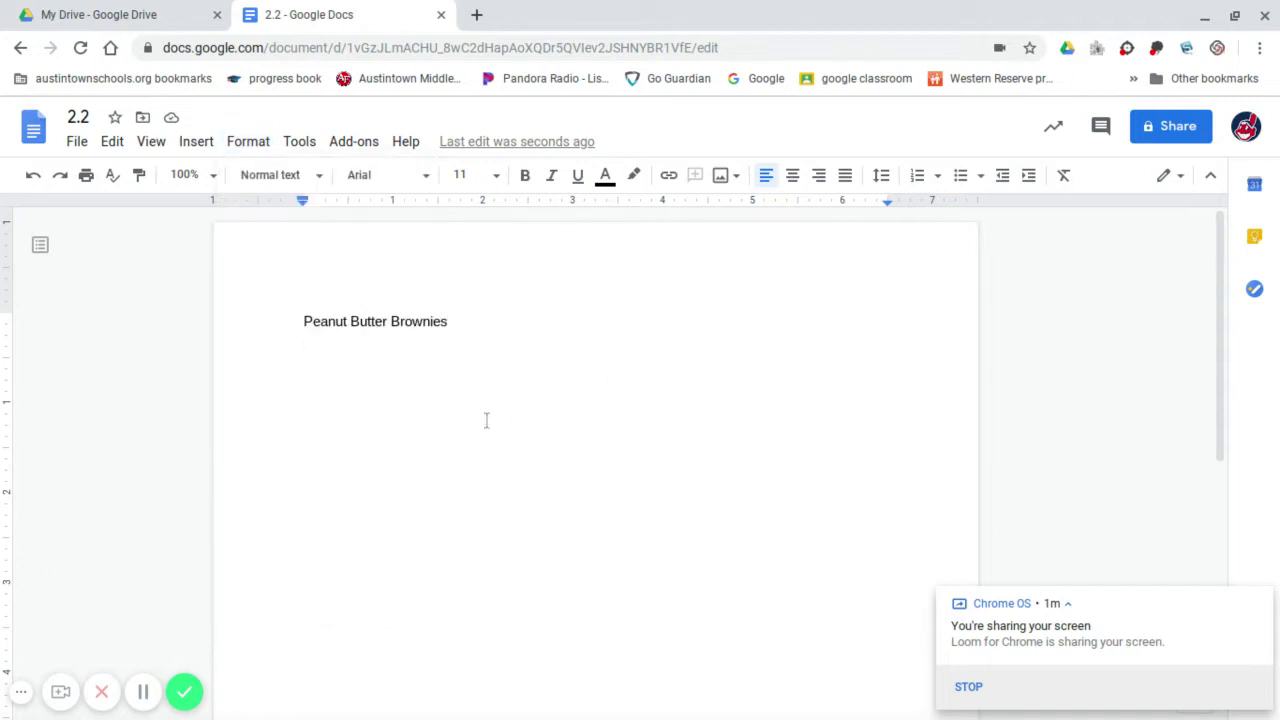
Start a bulleted list with the solid round bullet style, one blank line below the title
key(Return)
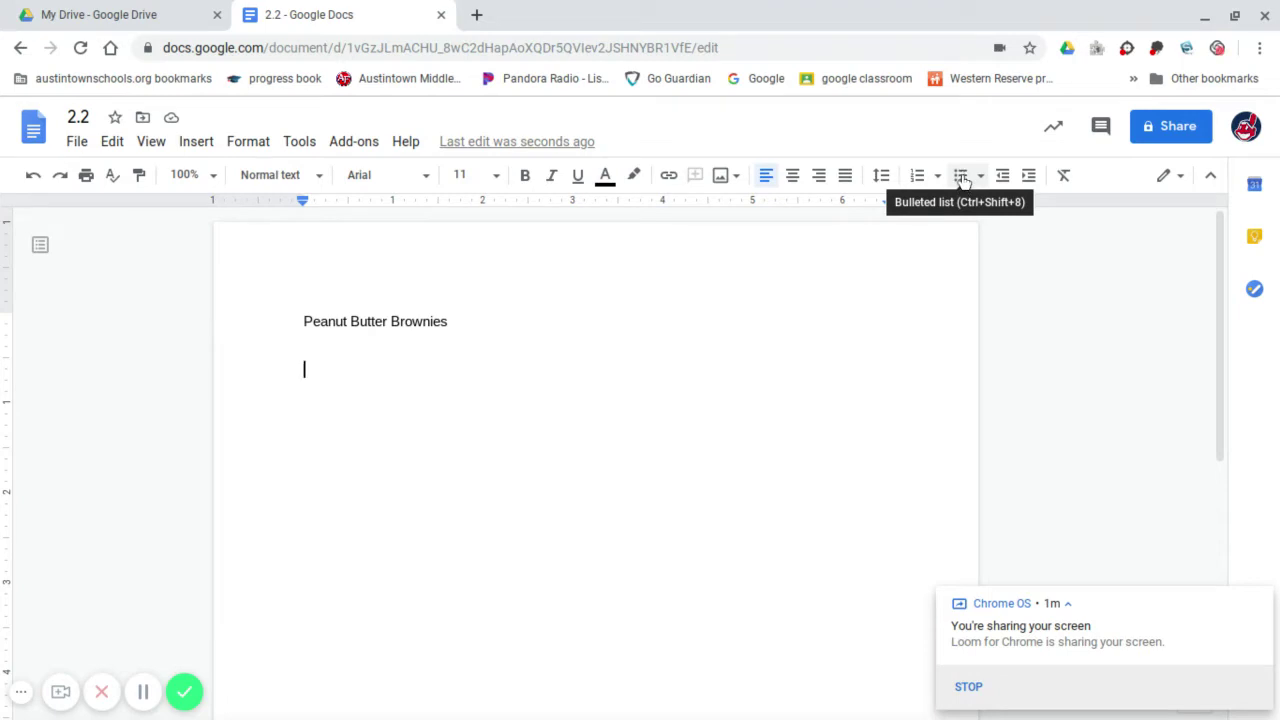
click(961, 177)
click(980, 176)
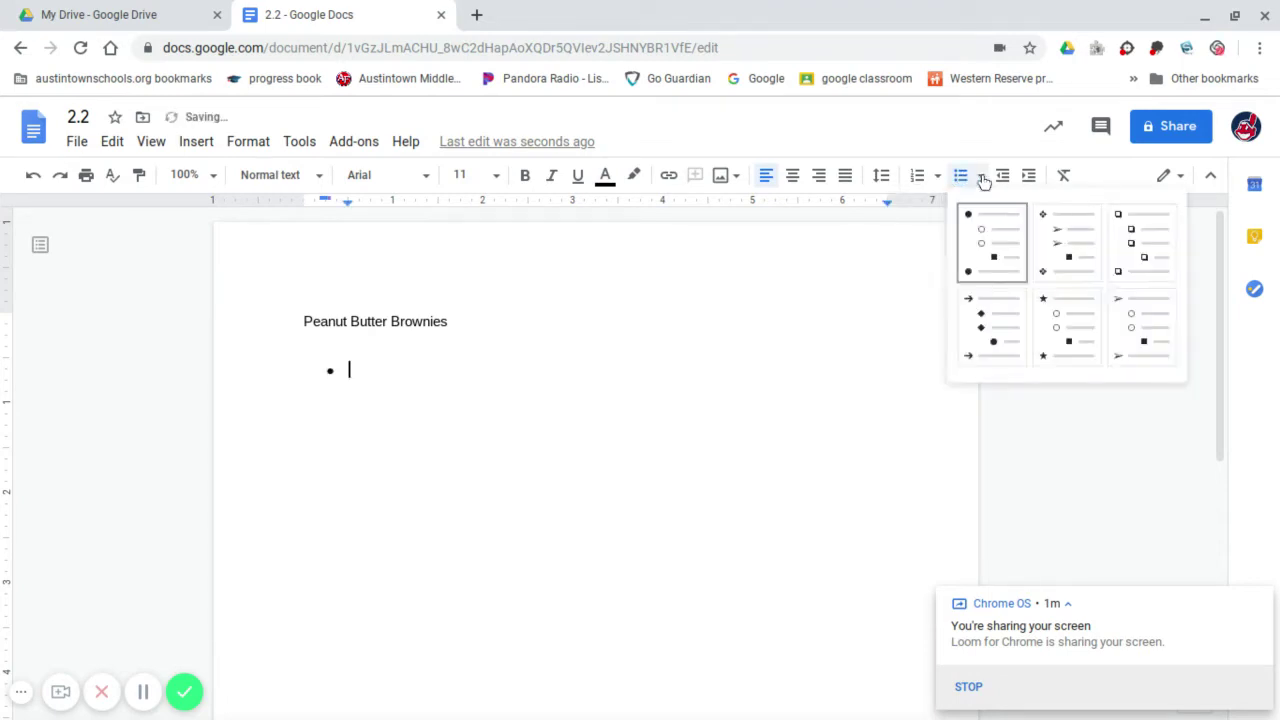
click(980, 240)
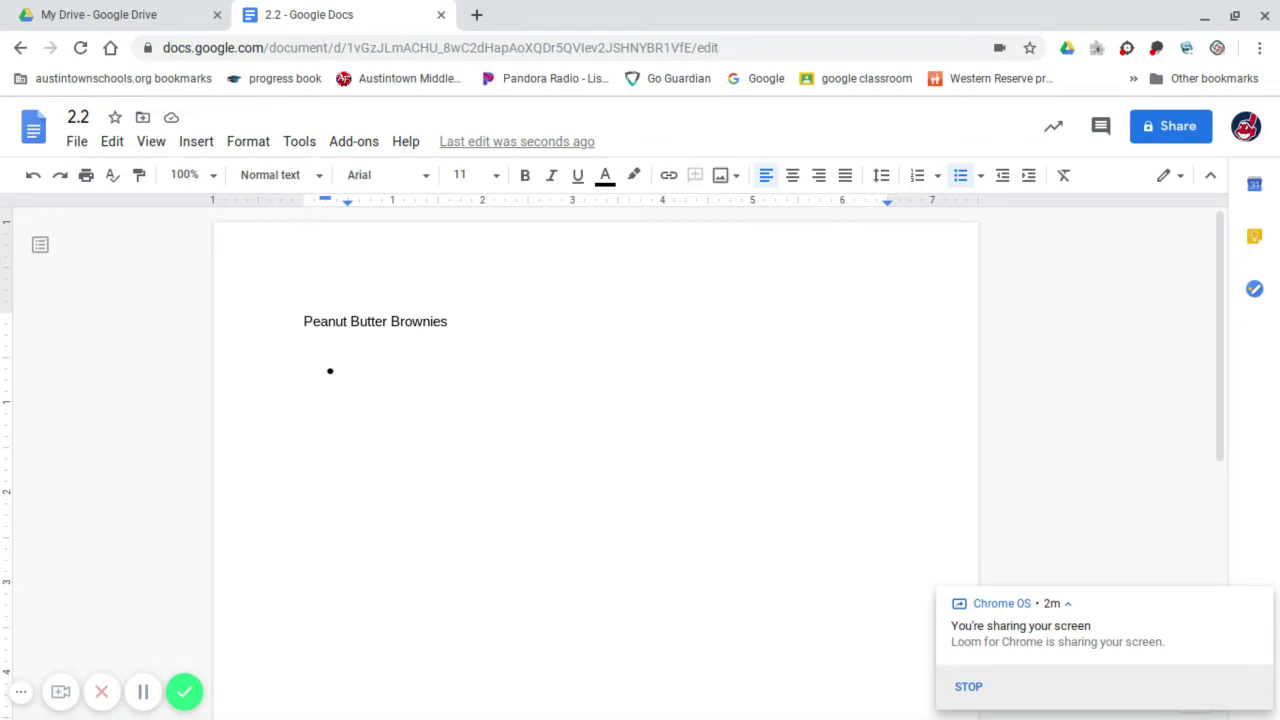
Enter the ingredients "Peanut butter", "Milk", "Sugar" and "Chocolate chips" as separate bullet items
text(pea)
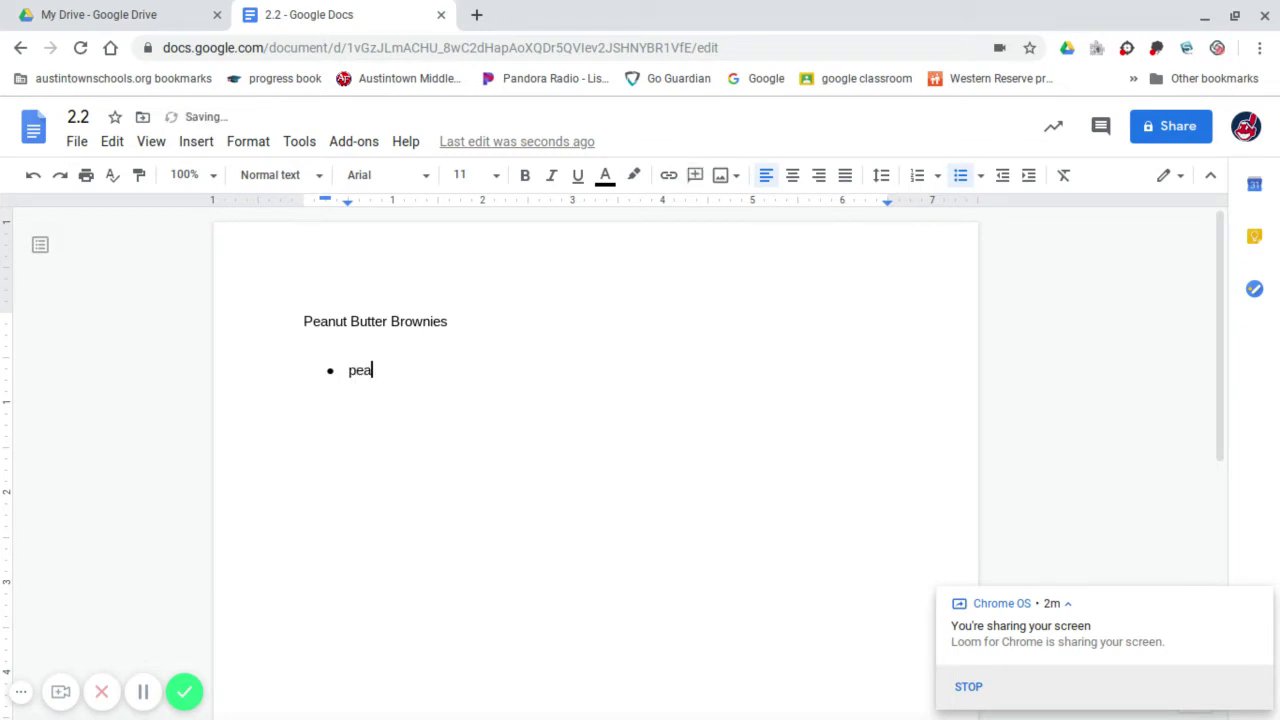
text(nut butter)
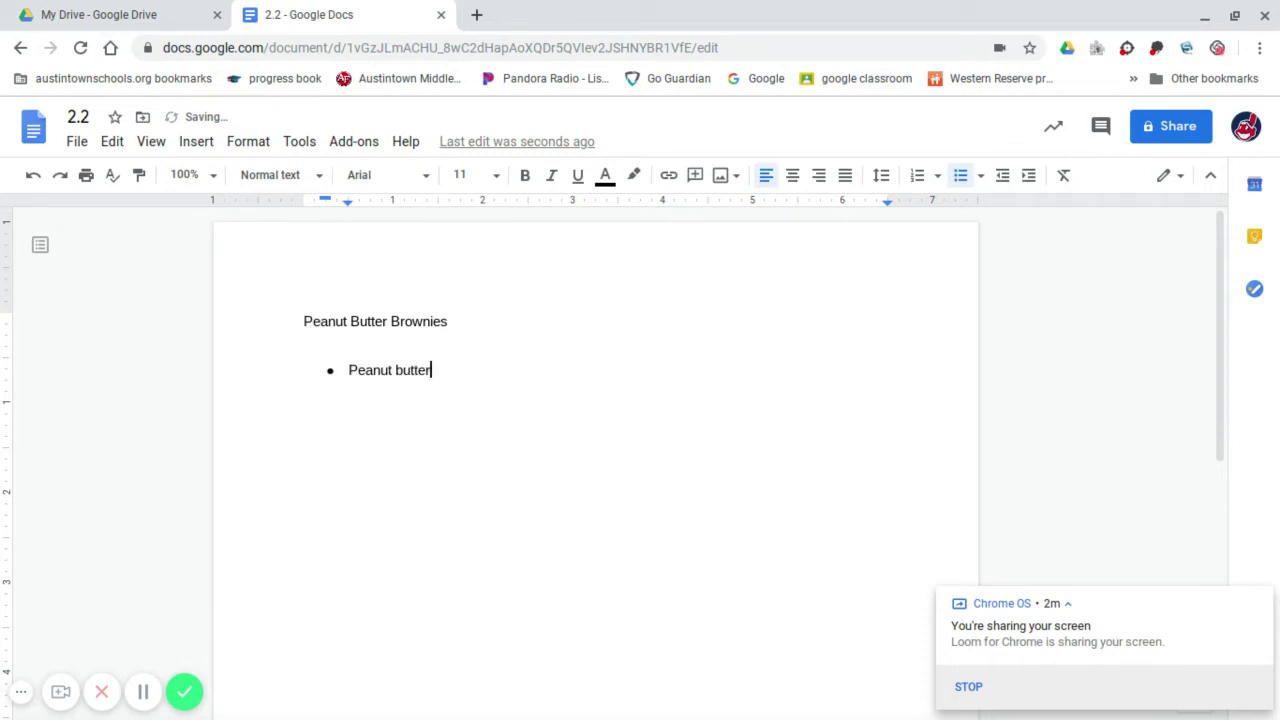
key(Return)
text(milk)
key(Return)
text(sugar)
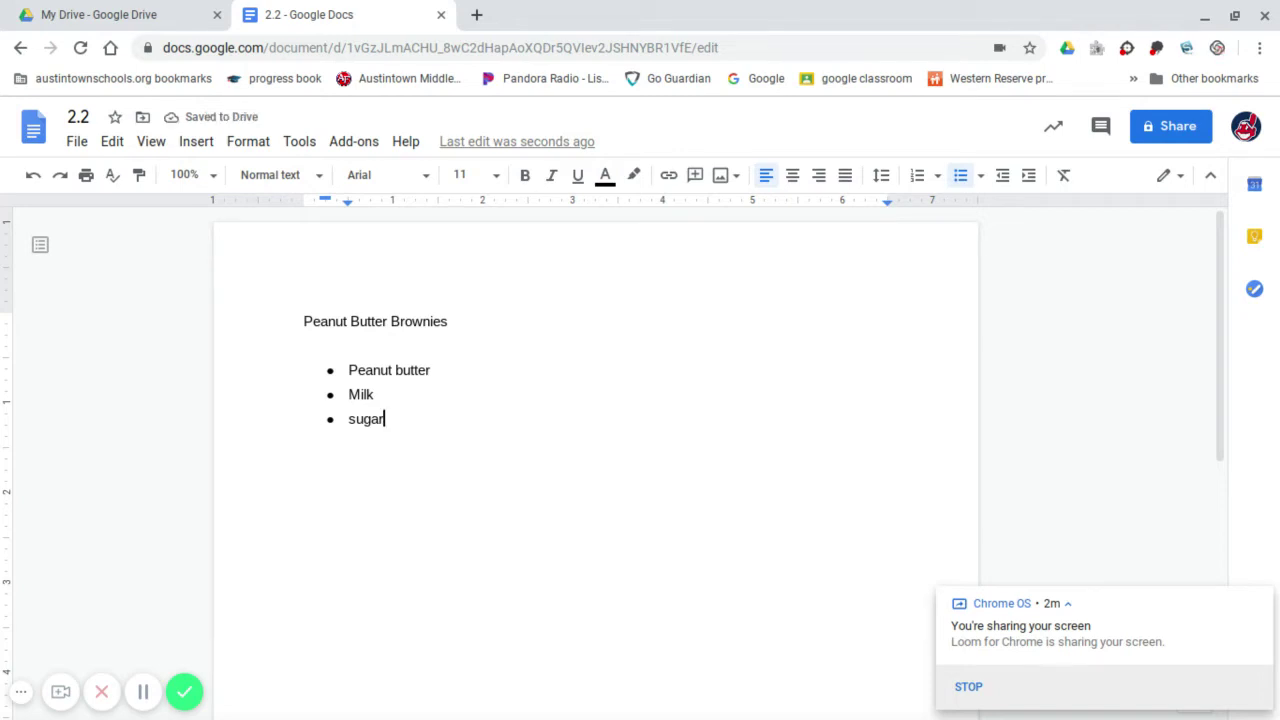
key(Return)
text(cho)
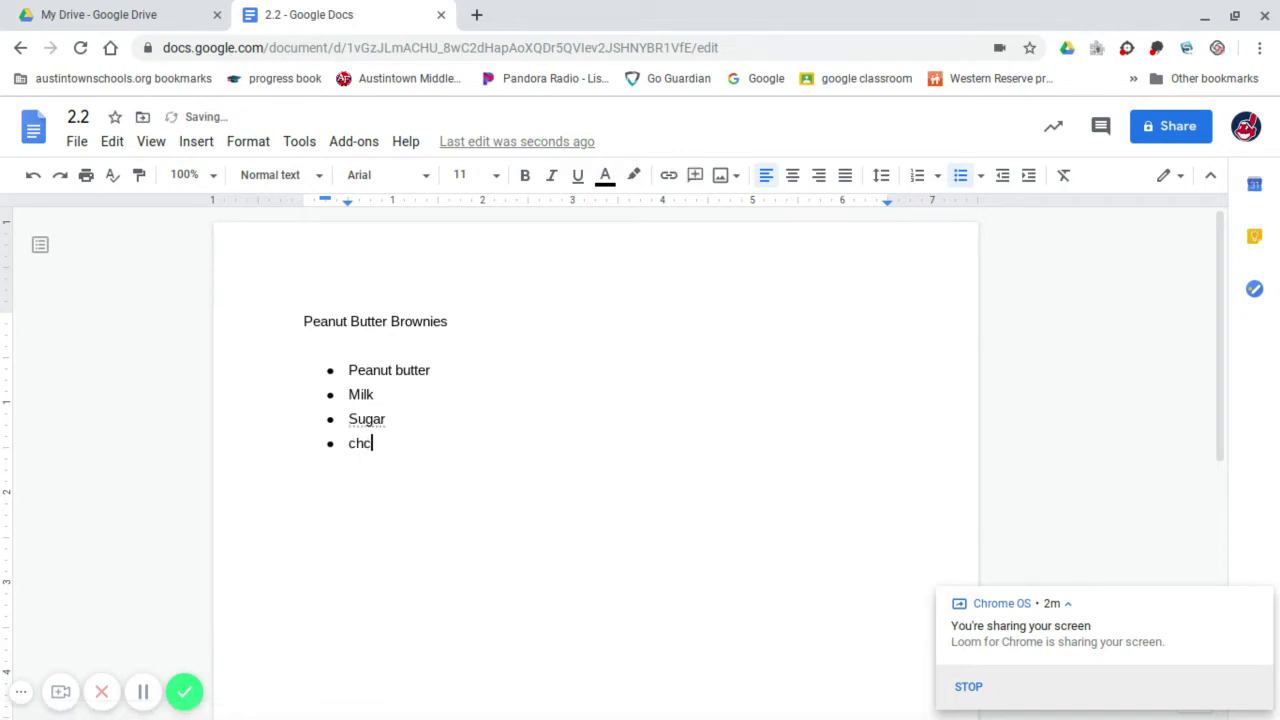
key(BackSpace)
text(ocola)
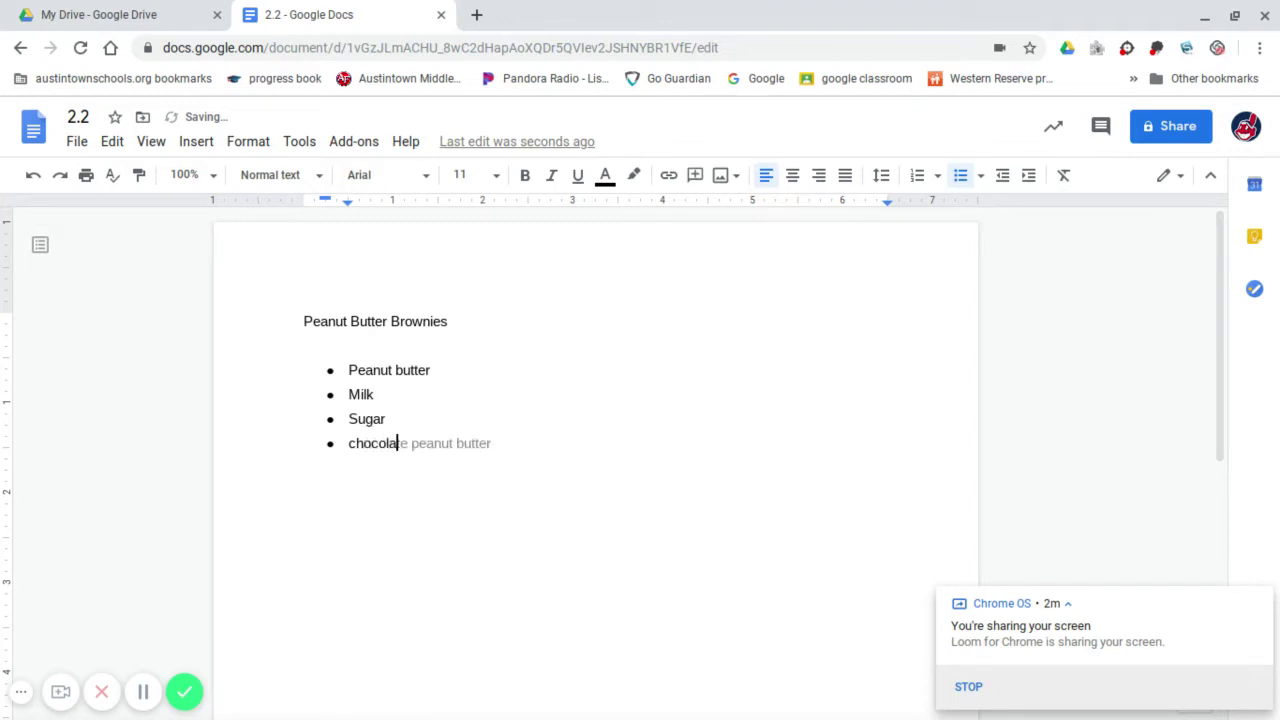
text(te chips)
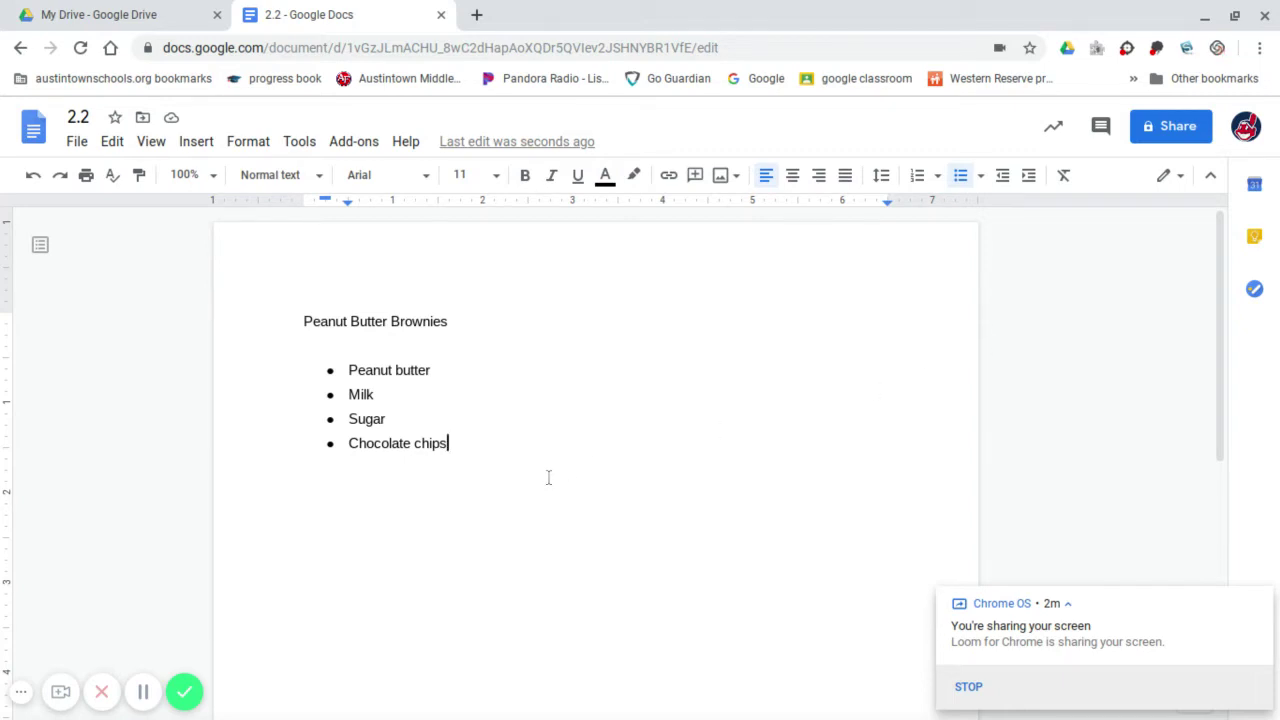
End the bulleted list and start a numbered list in the 1., a., i. style a little below it
key(Return)
key(Return)
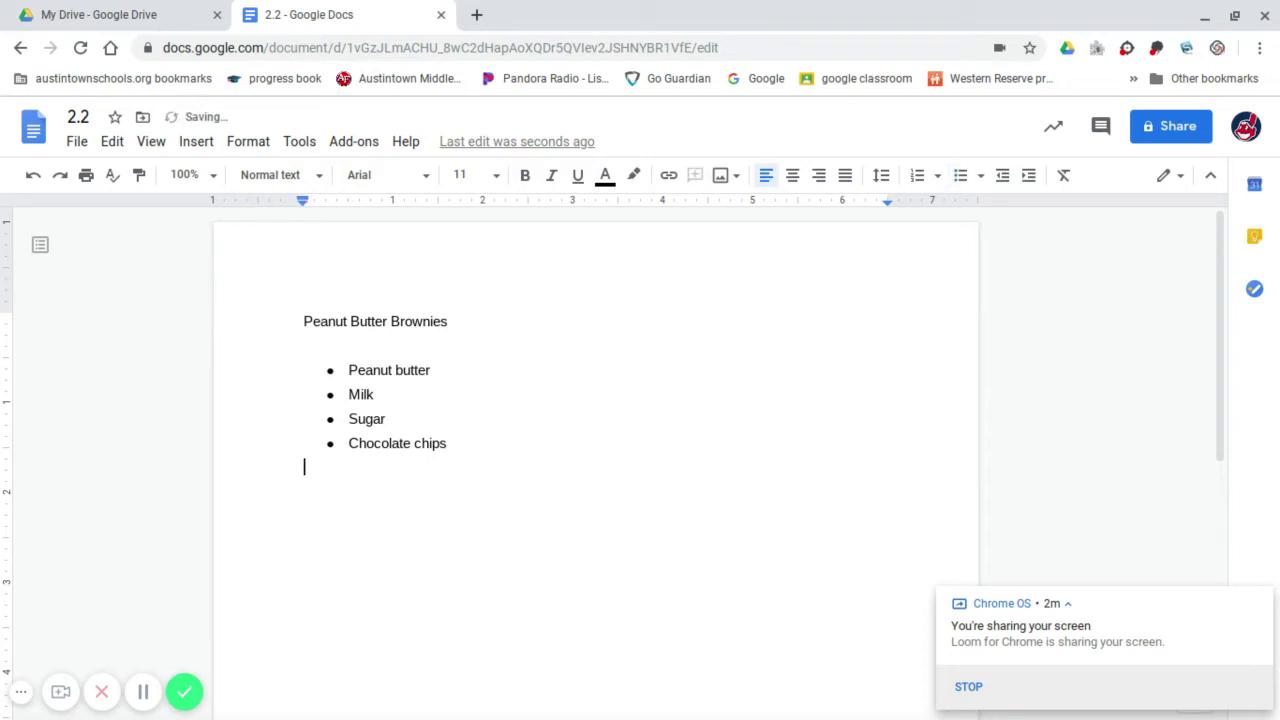
key(Return)
click(938, 178)
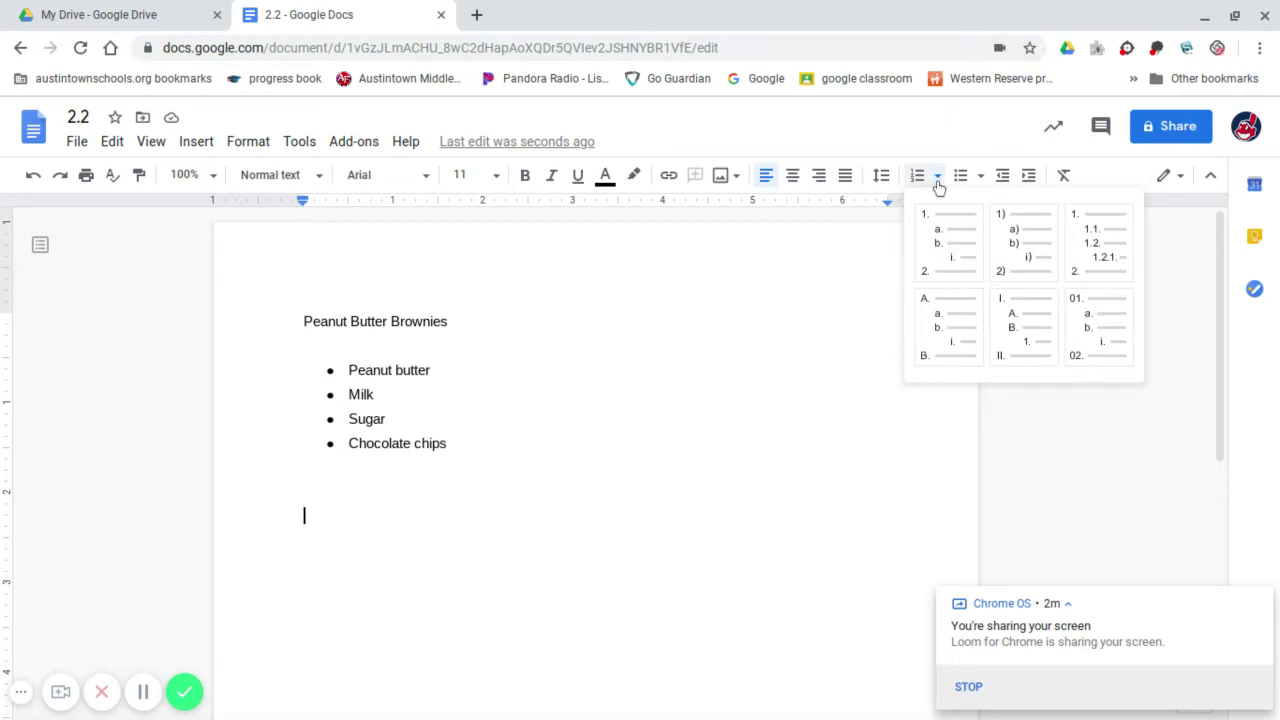
click(940, 245)
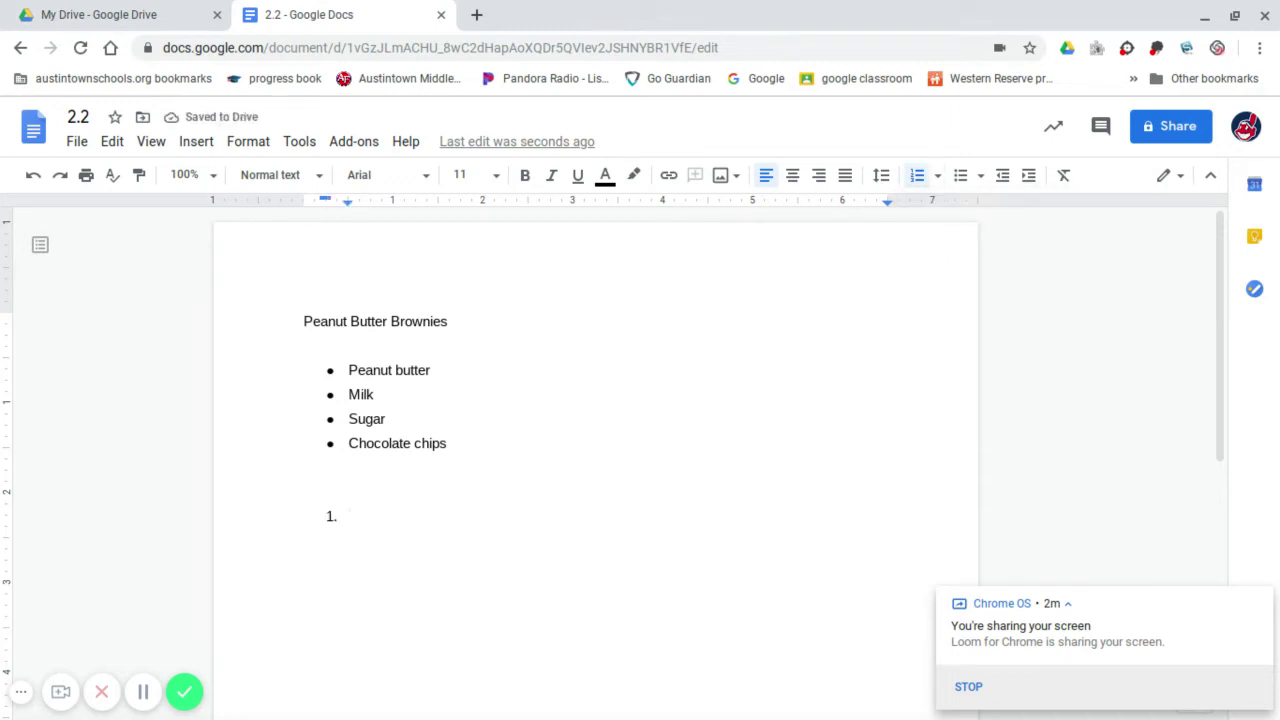
Enter "Preheat oven to 400 degrees" as the first item of the numbered list
text(Pre)
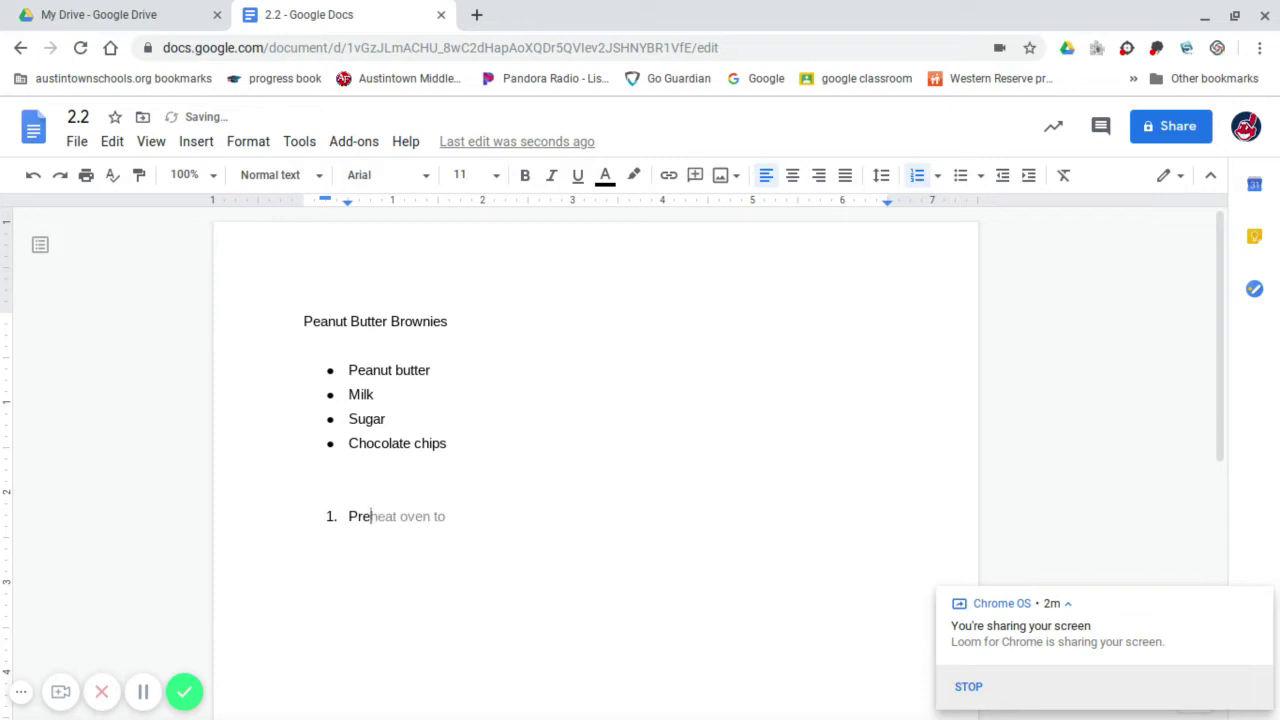
key(Tab)
text(400 degrees)
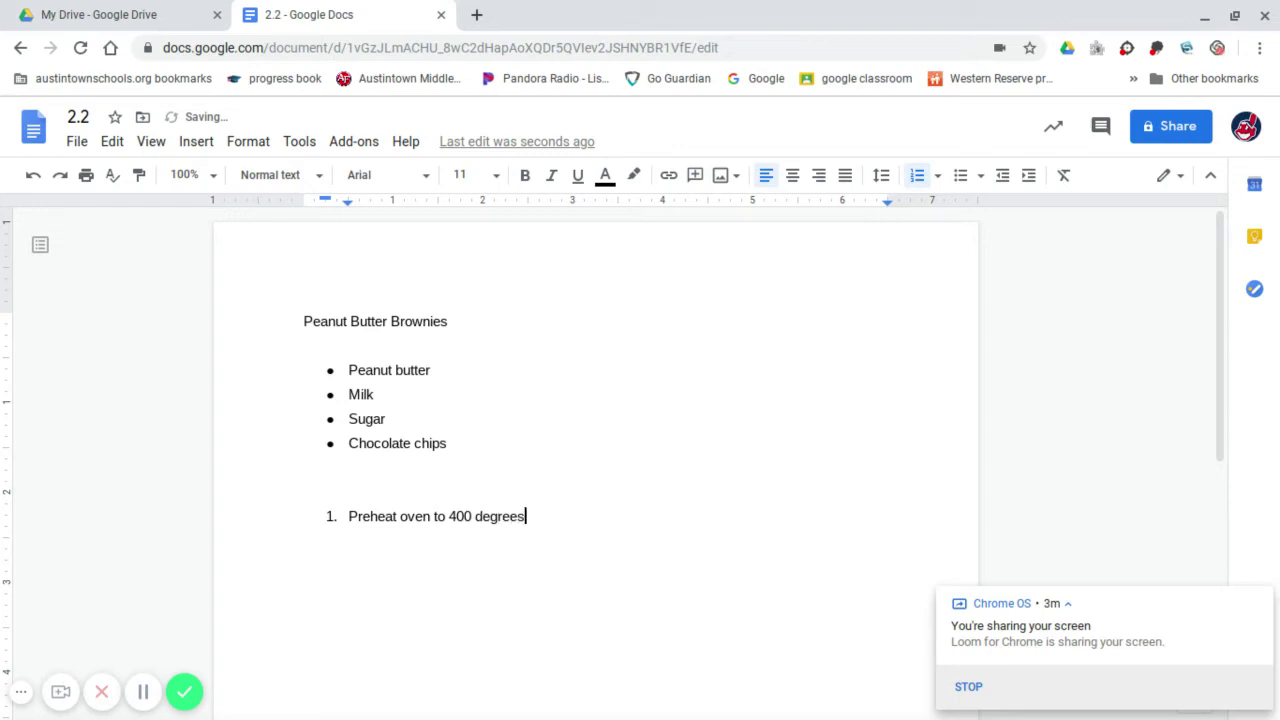
Add "Stir all ingredients in a bowl" as the second numbered item and start a third item
key(Return)
text(stir all in)
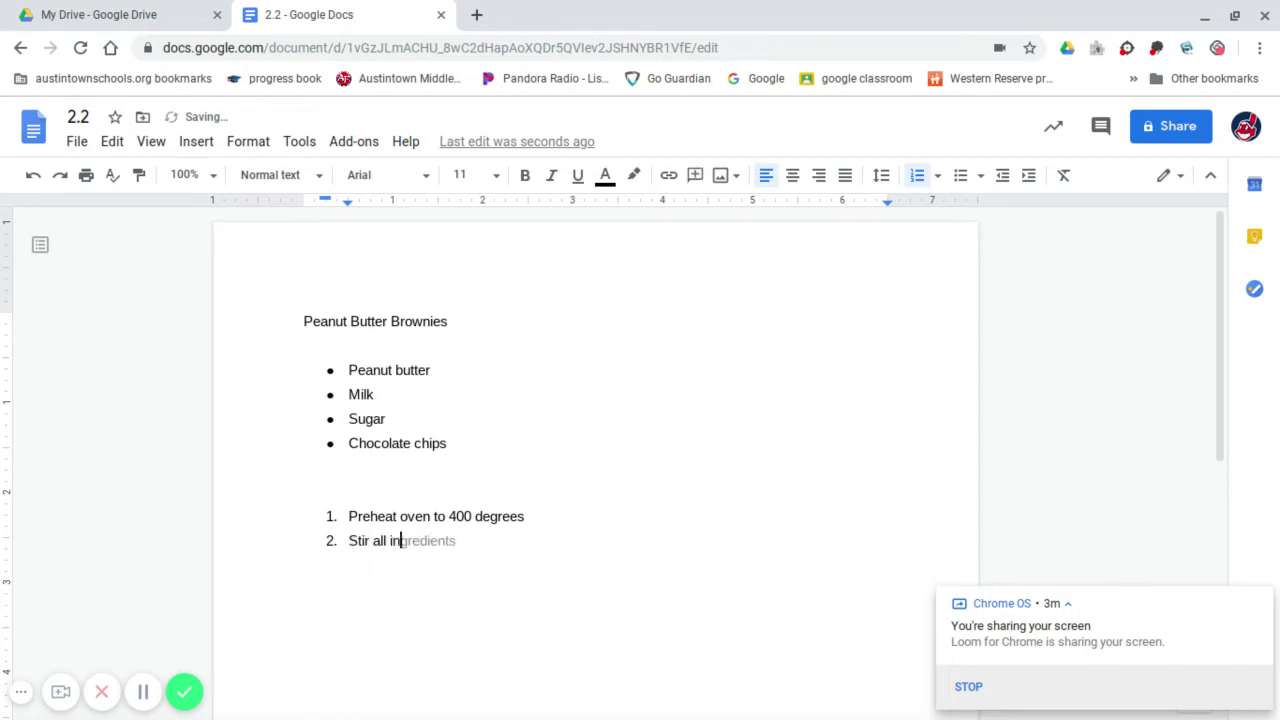
text(gr)
key(Tab)
text(in a )
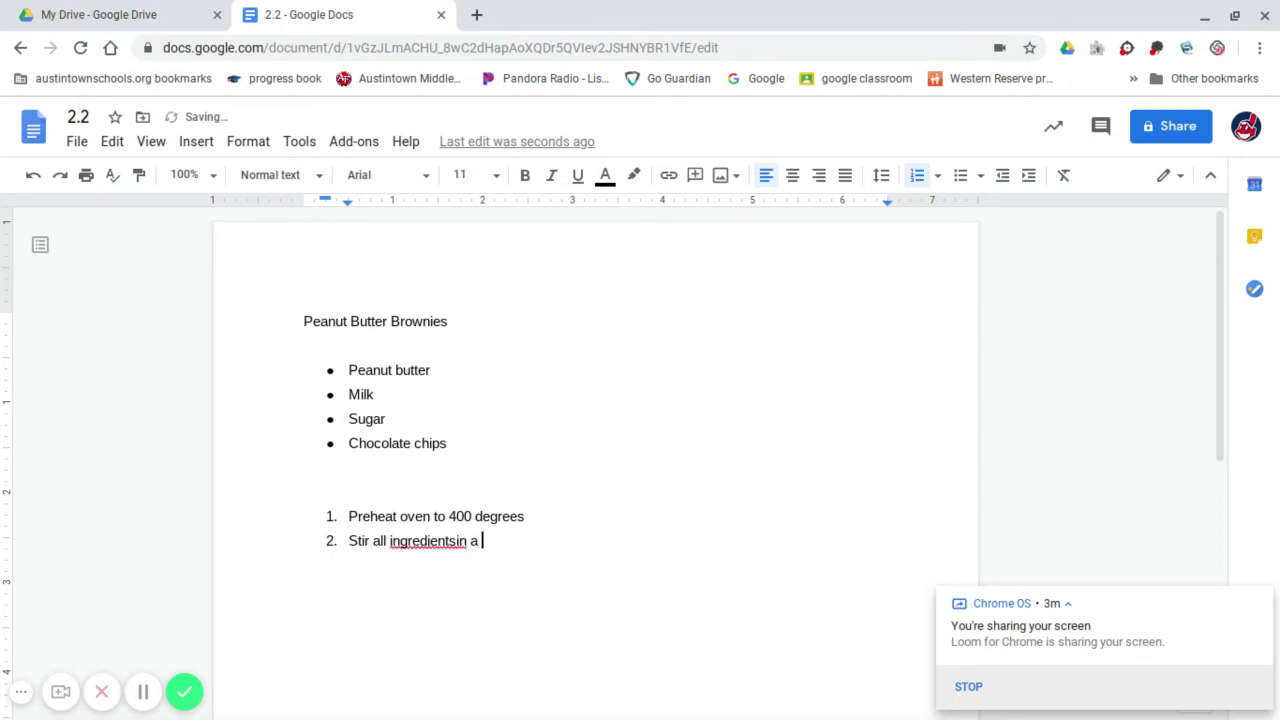
text(bowl)
key(Return)
Try to separate the run-together words "ingredients" and "in" in the second numbered item
click(459, 541)
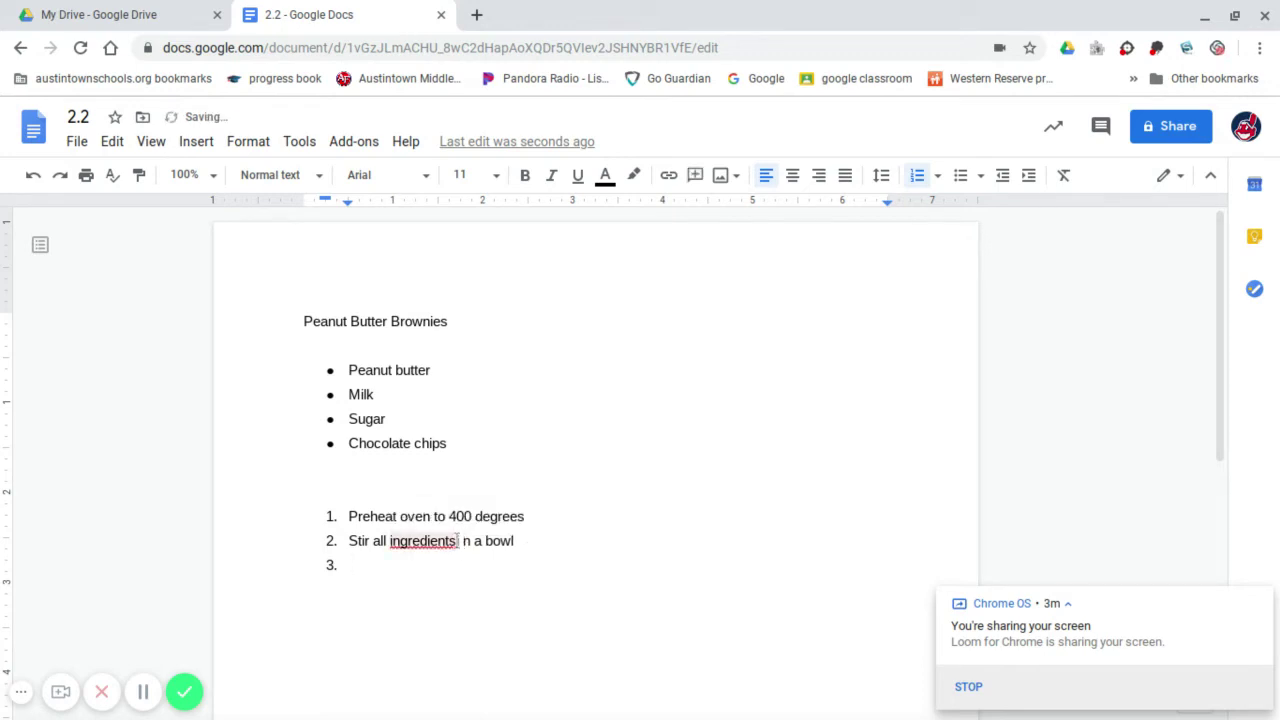
click(458, 541)
key(BackSpace)
key(BackSpace)
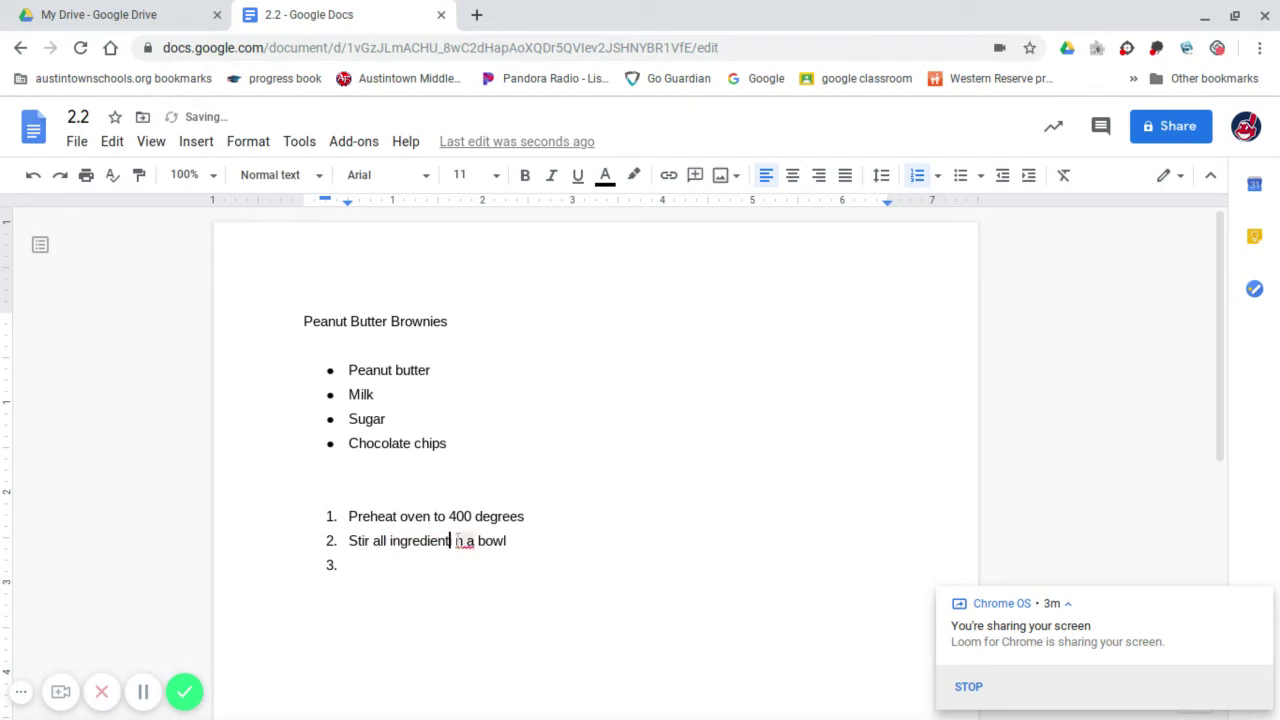
key(BackSpace)
click(456, 541)
click(456, 541)
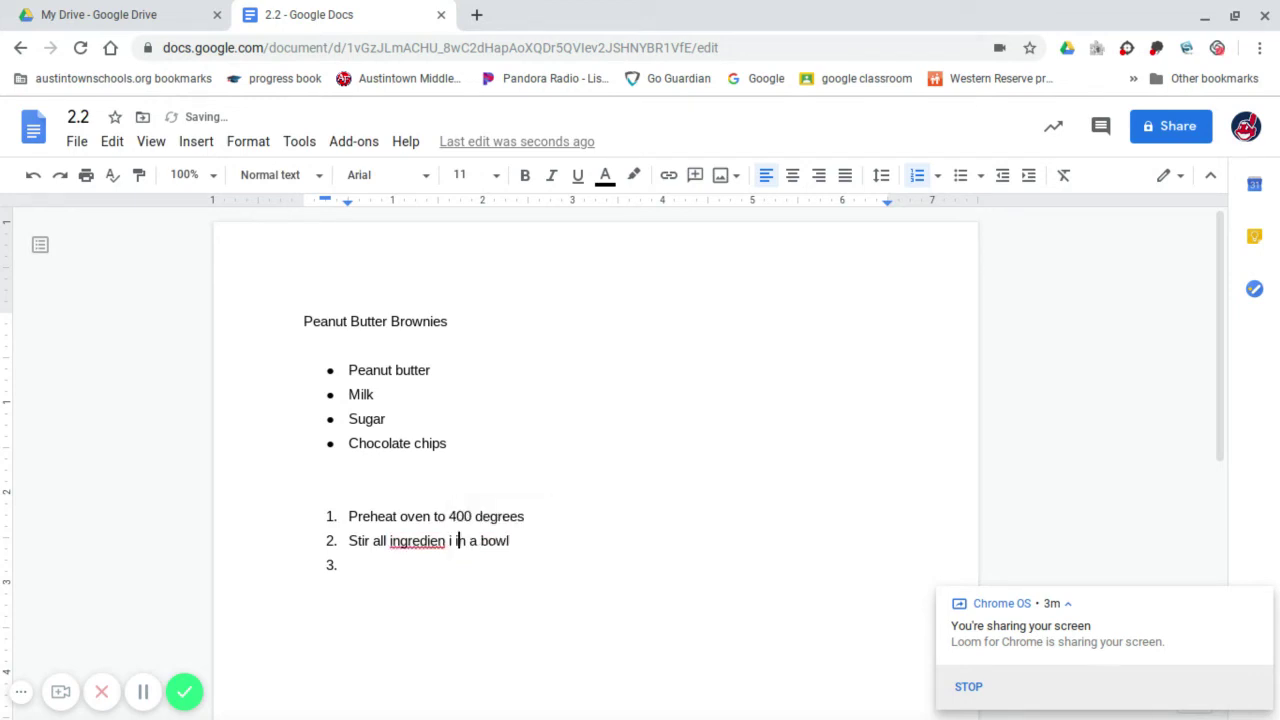
text(t)
key(BackSpace)
Place the cursor in the paragraph below the numbered list and add a blank line there
click(354, 571)
scroll(354, 571, down, 3)
scroll(354, 571, up, 2)
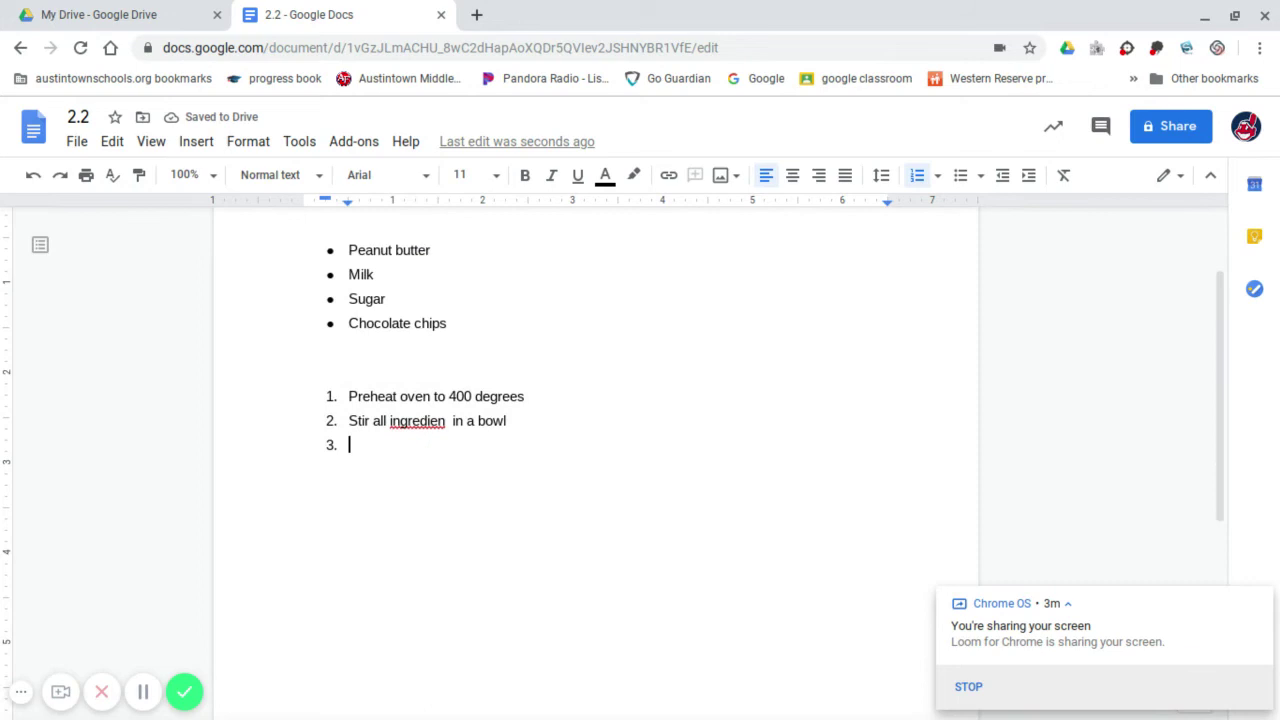
click(391, 557)
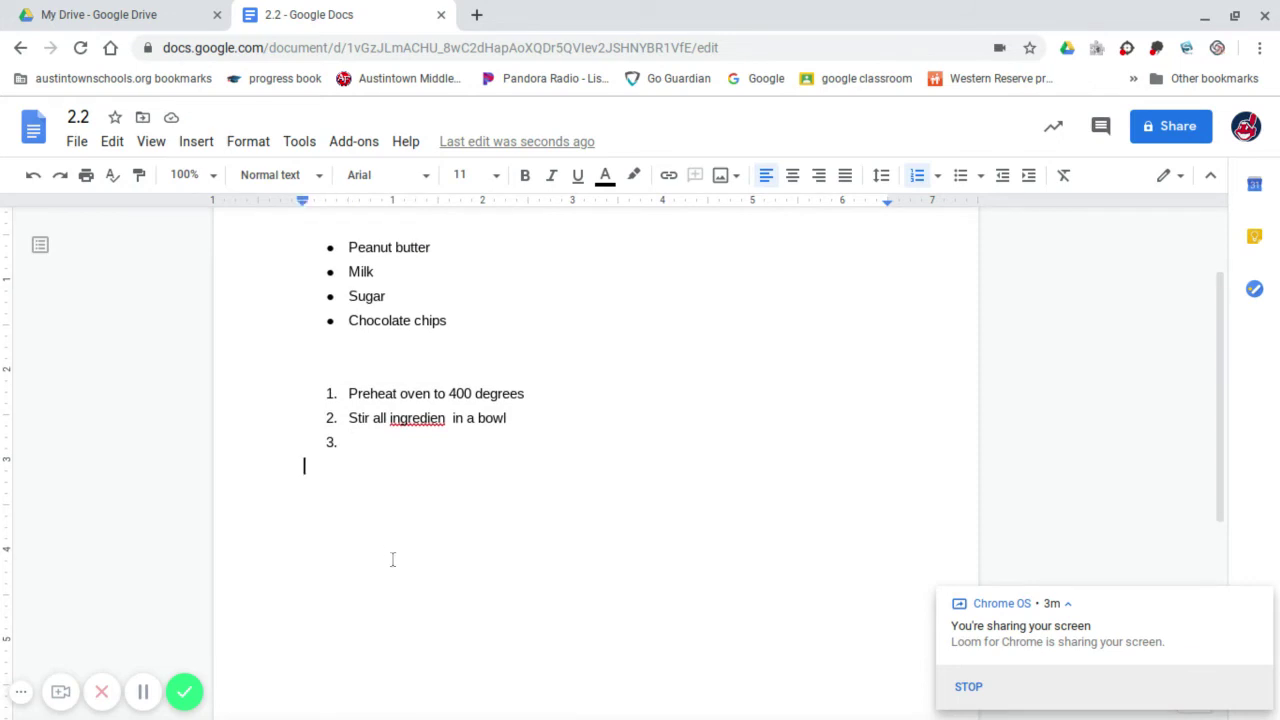
key(Return)
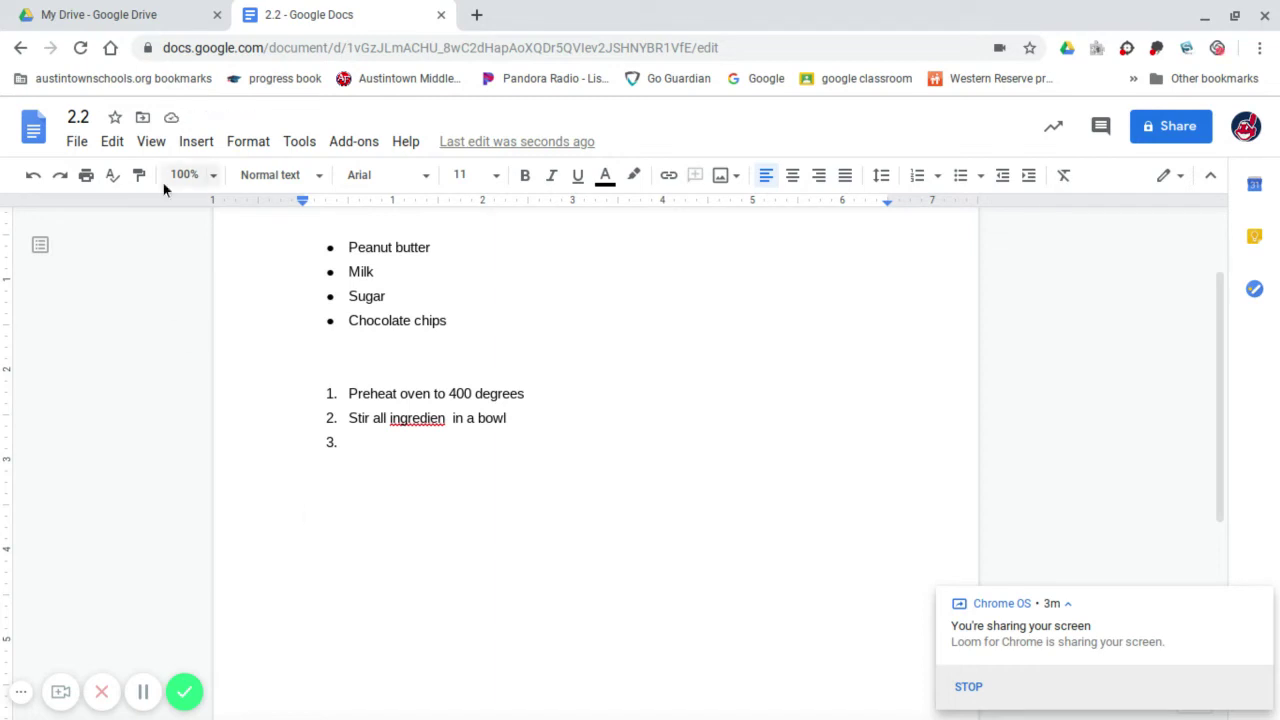
Search the web for "brownies" images to insert below the numbered list
click(204, 148)
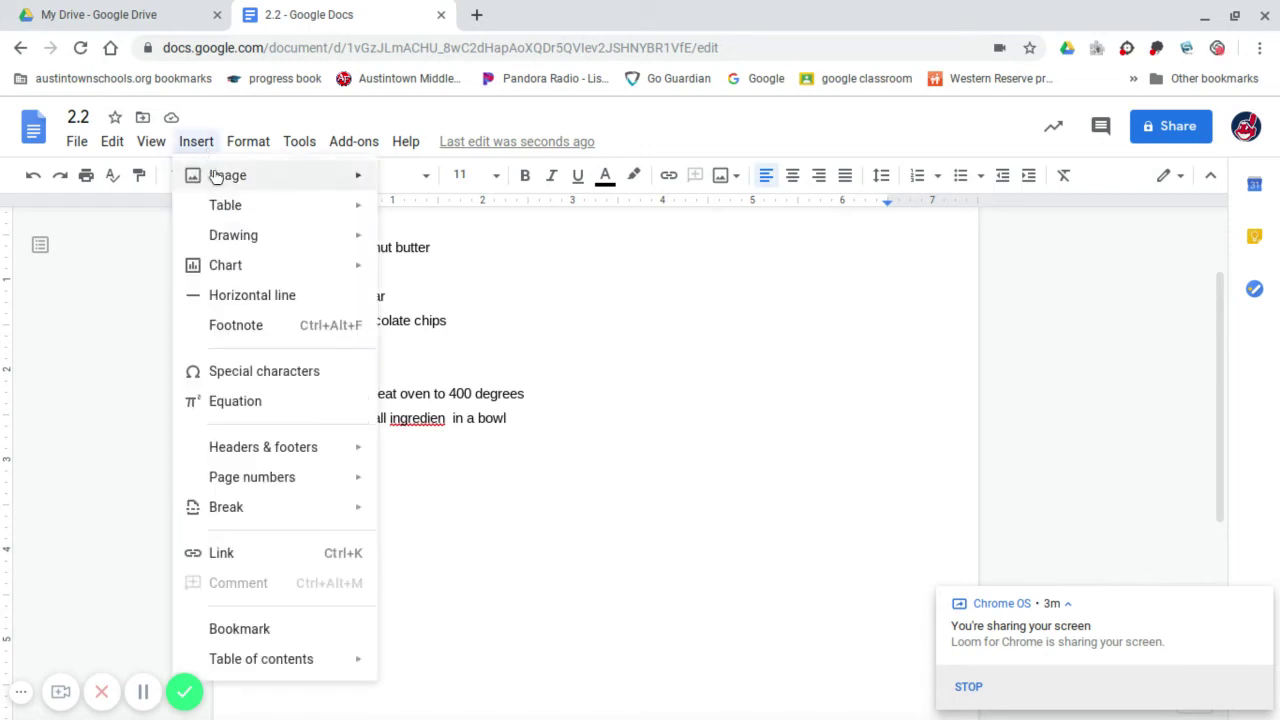
mouse_move(222, 180)
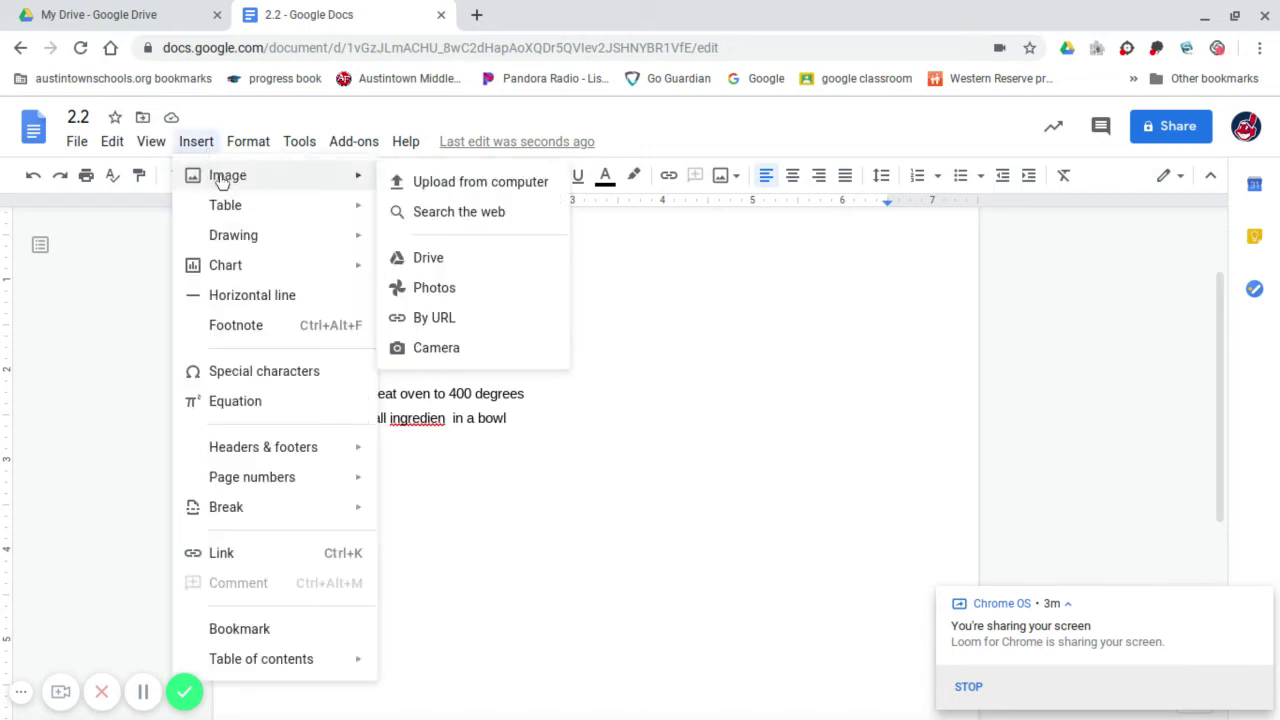
click(475, 214)
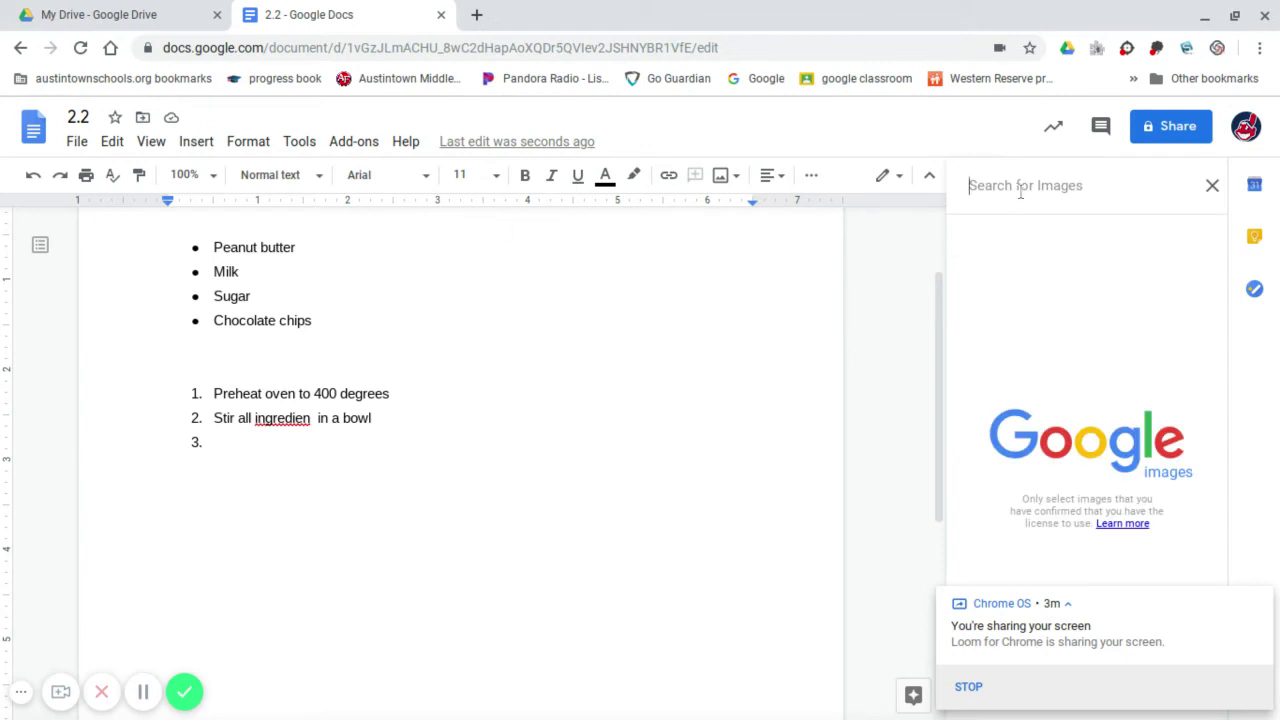
text(brownies)
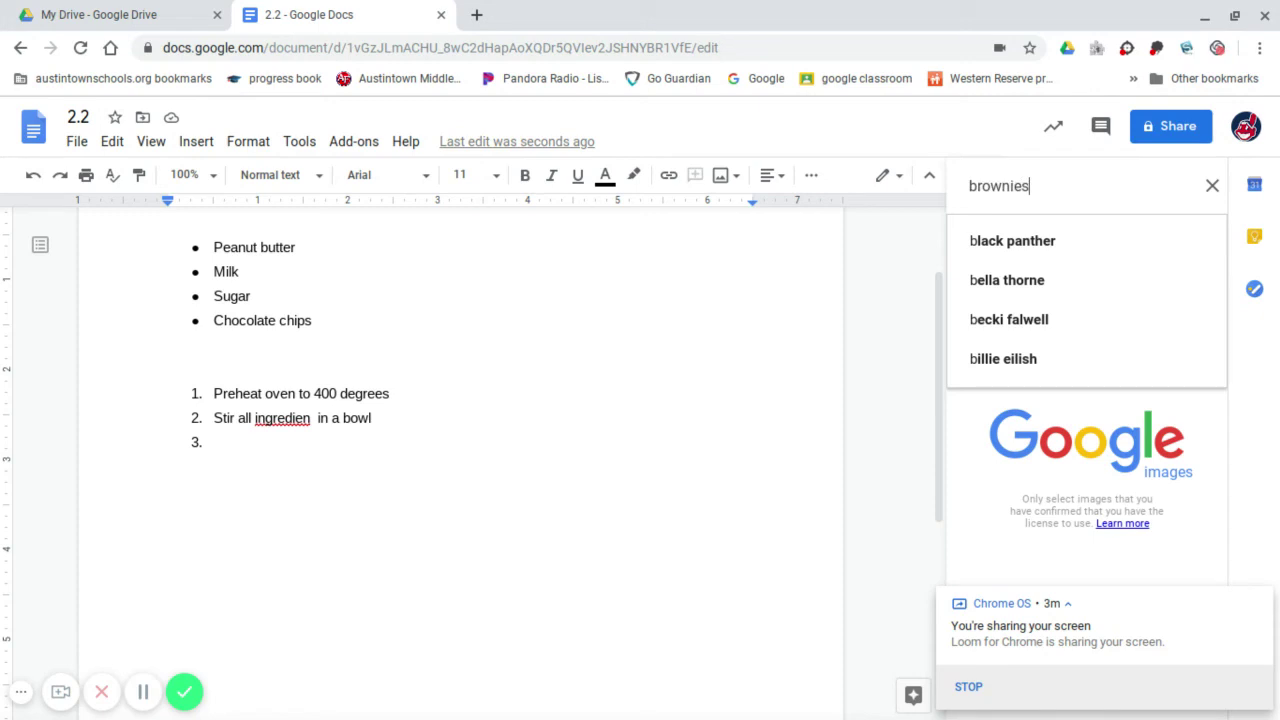
key(Return)
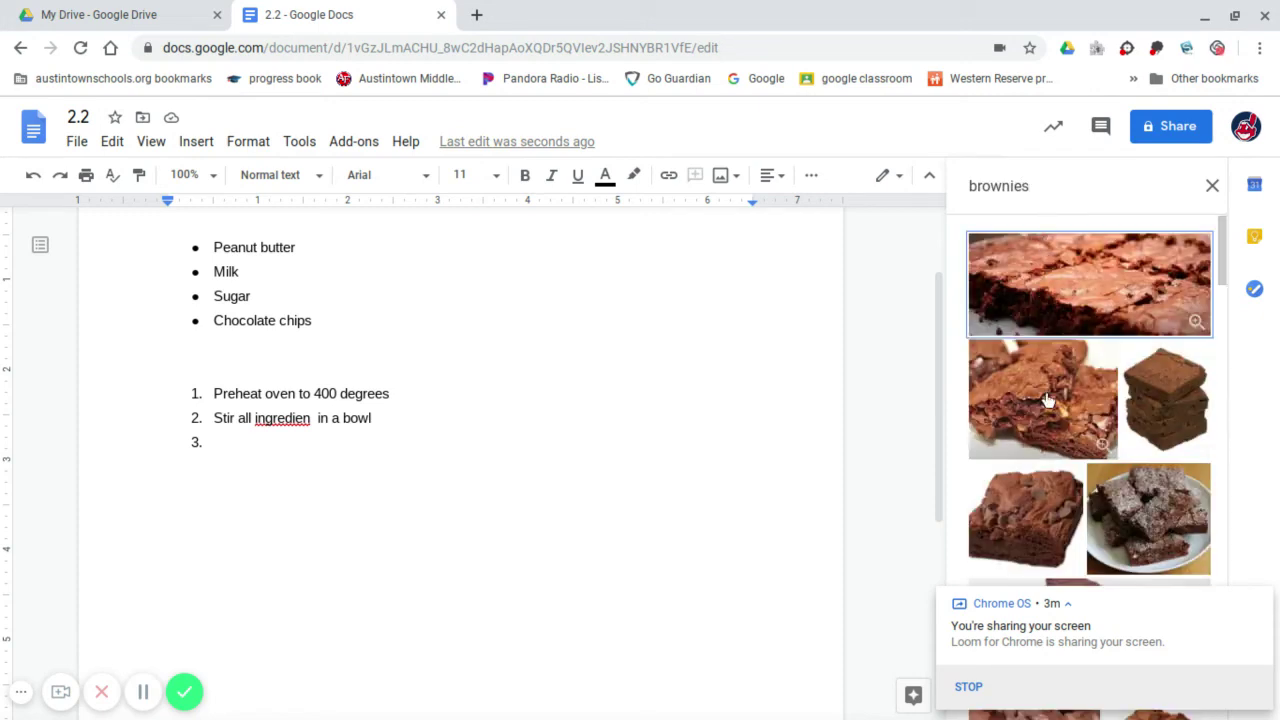
Browse the brownies image results and insert the picture of four stacked brownies on a white background
click(1163, 395)
scroll(1163, 395, down, 5)
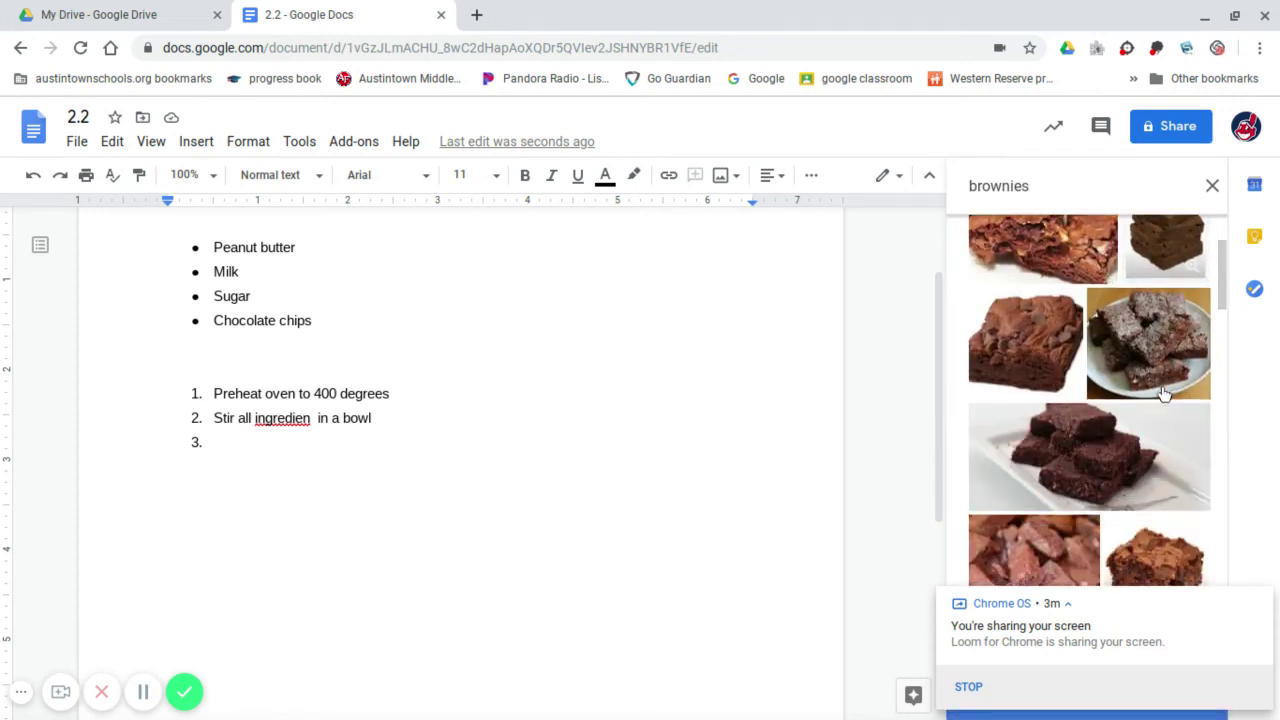
scroll(1130, 435, down, 5)
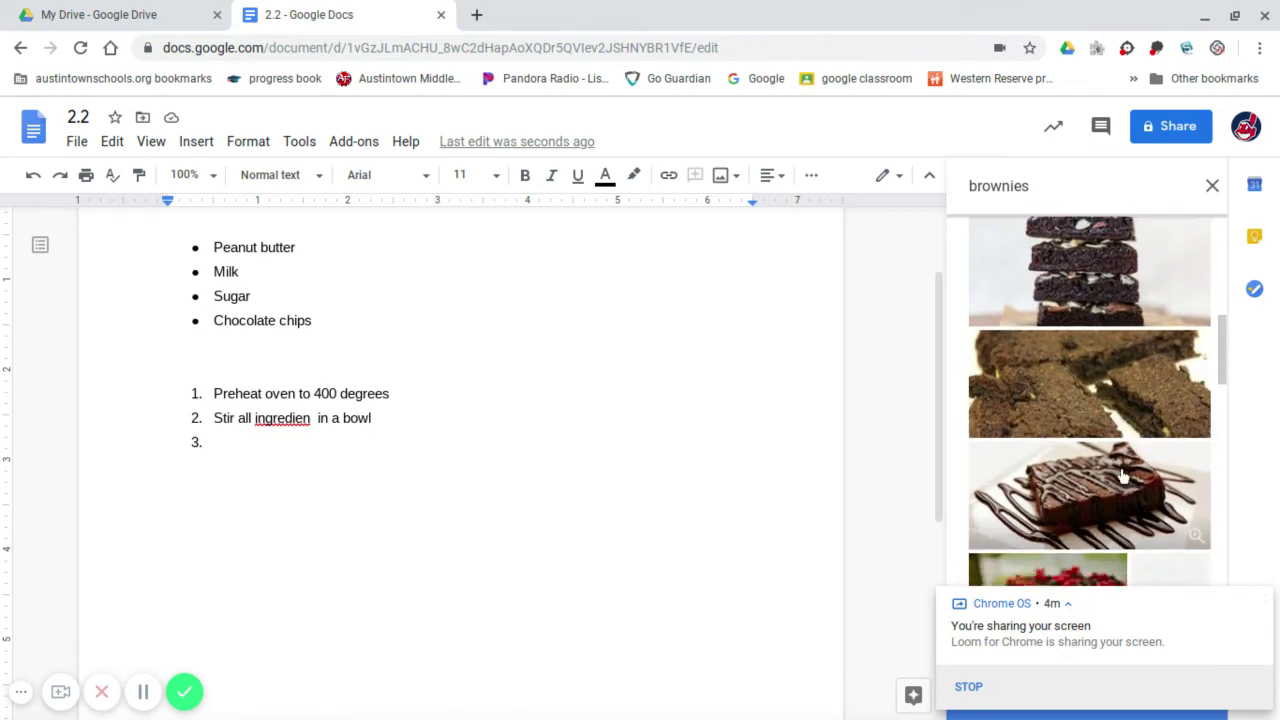
scroll(1124, 298, down, 5)
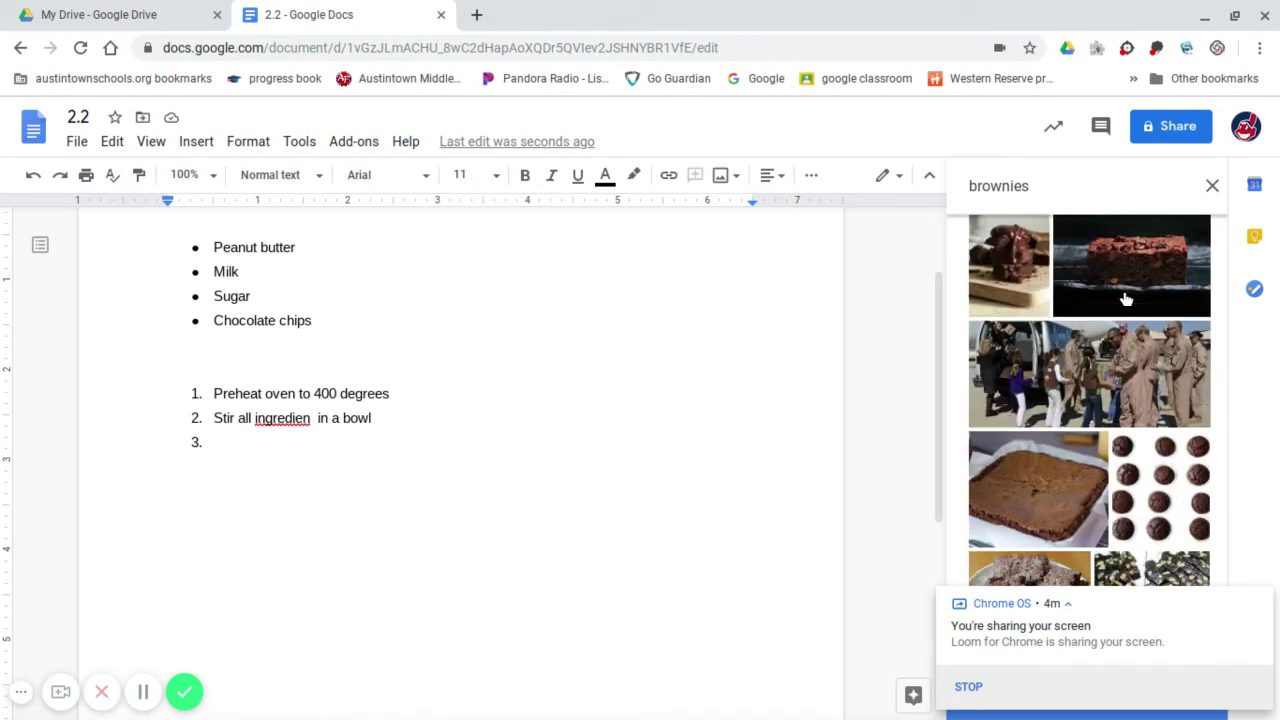
scroll(1168, 300, down, 6)
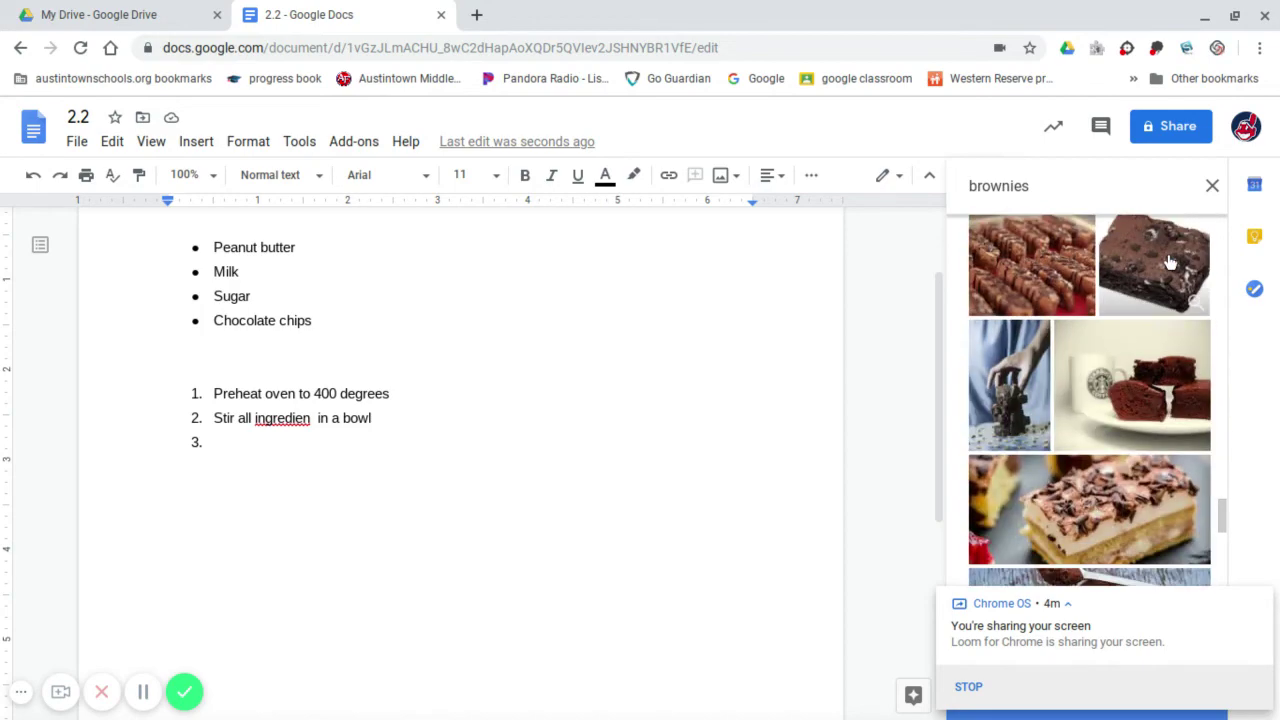
scroll(1170, 313, down, 5)
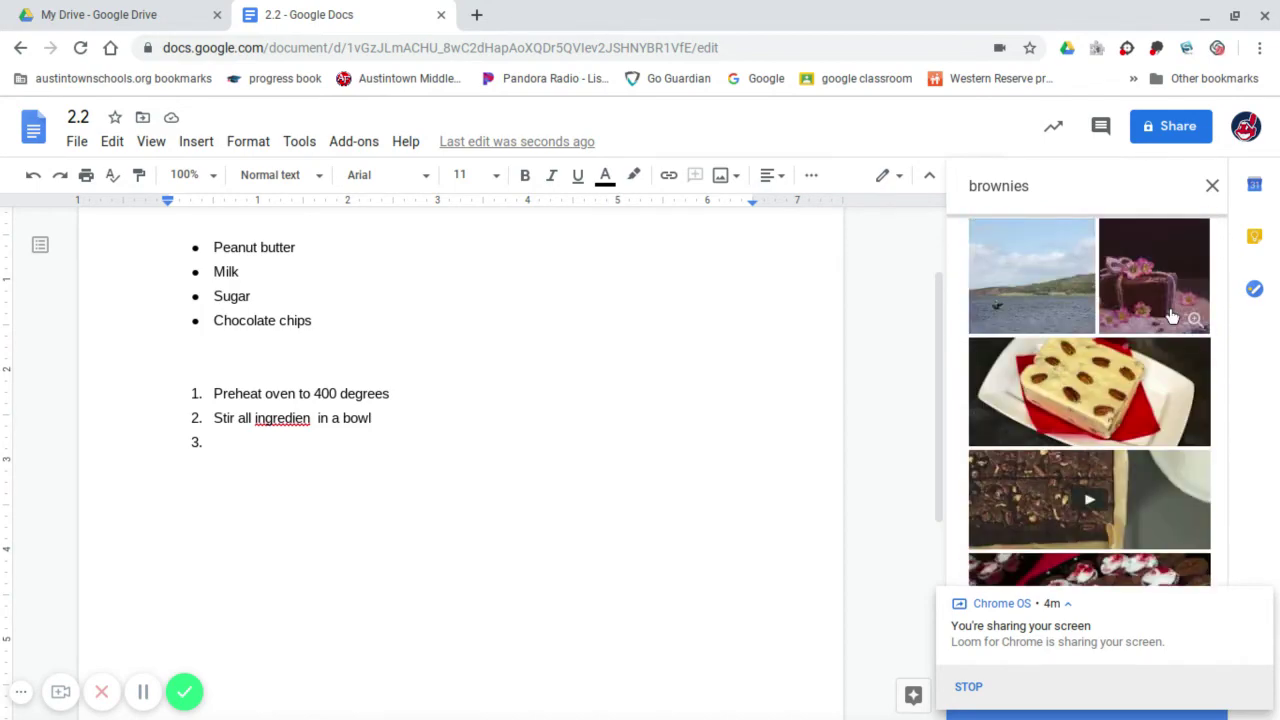
scroll(1172, 316, up, 5)
scroll(1172, 316, up, 10)
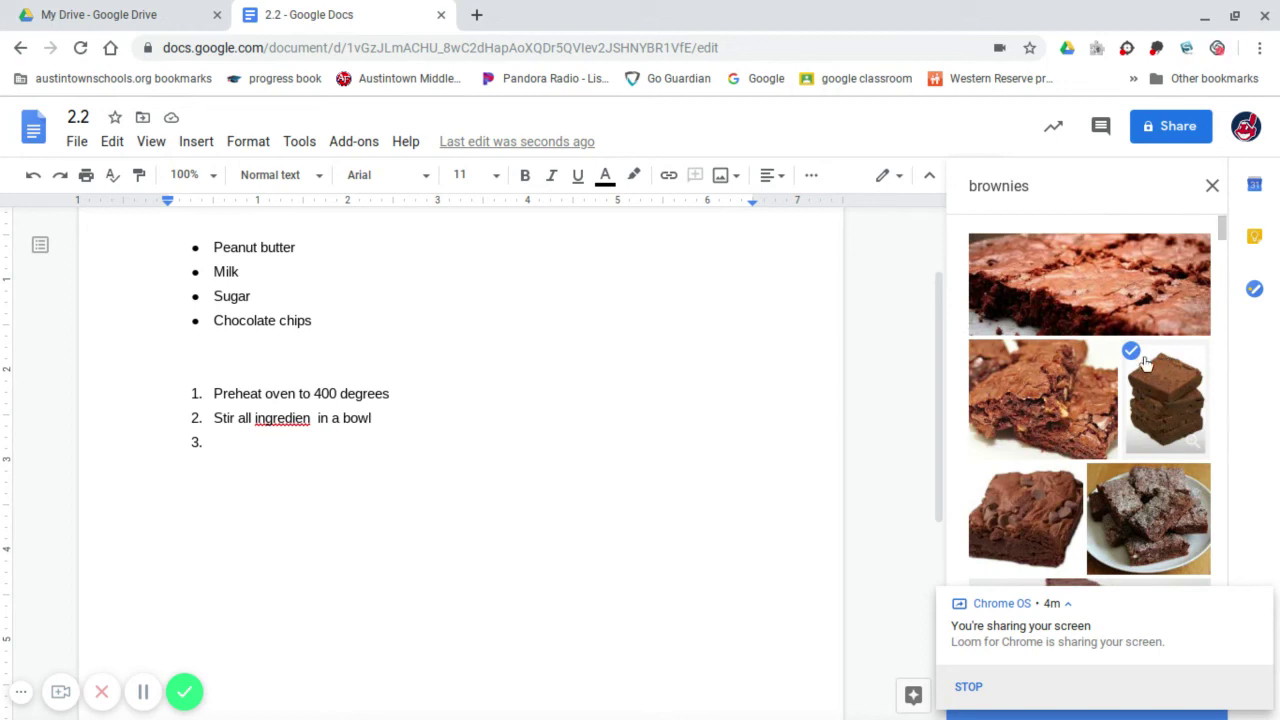
click(1147, 400)
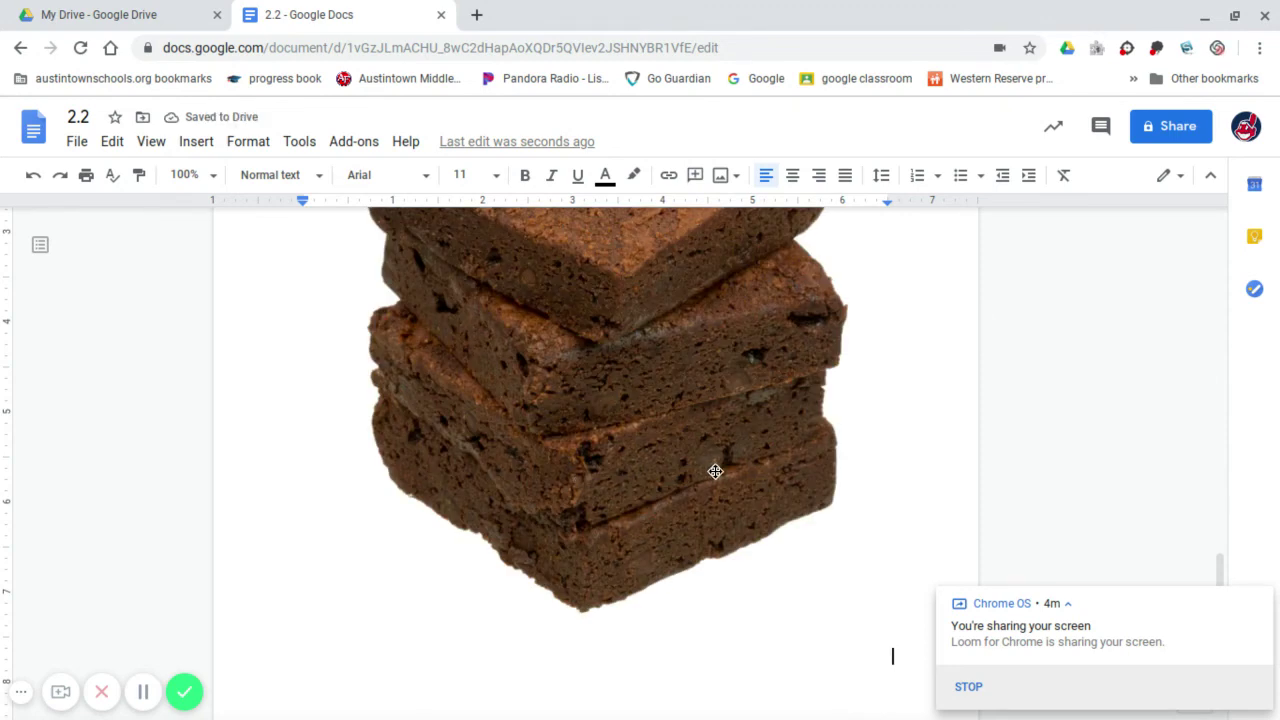
Shrink the inserted brownie image proportionally to about 3 inches wide so it fits below the list
scroll(663, 543, up, 10)
scroll(662, 545, down, 7)
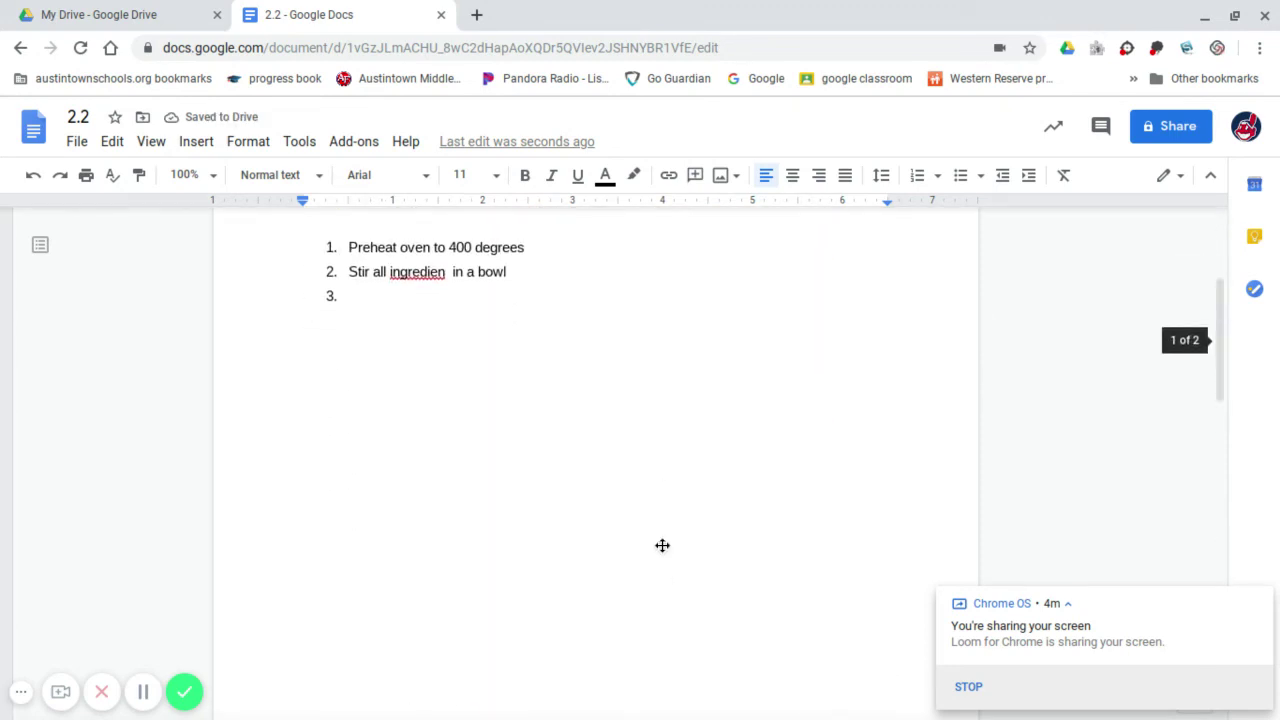
scroll(662, 545, down, 2)
scroll(662, 545, down, 9)
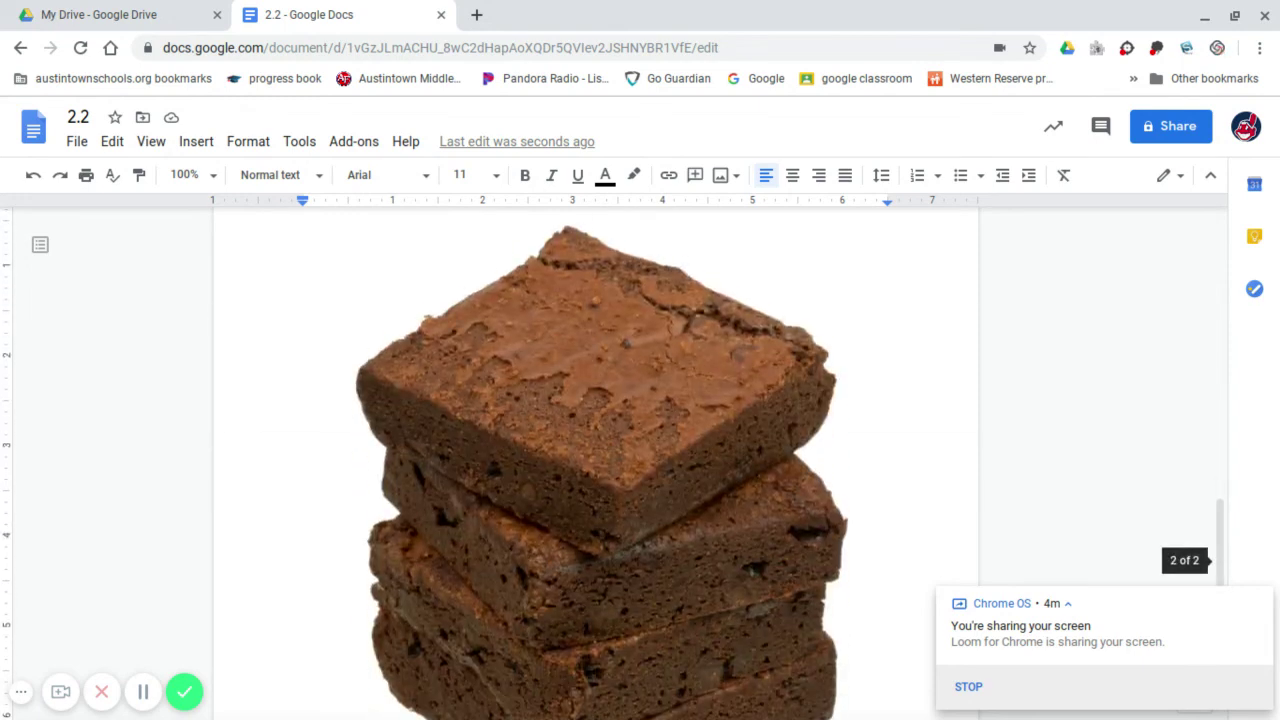
click(660, 543)
scroll(483, 567, down, 6)
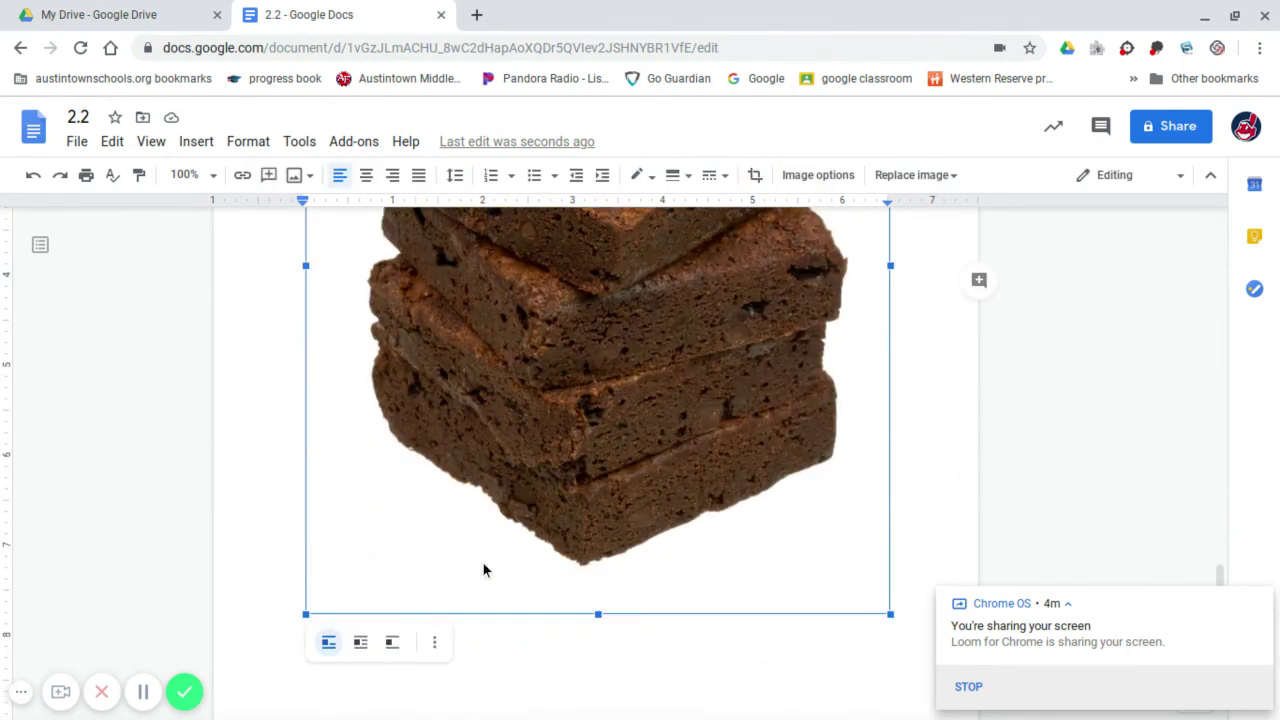
right_click(304, 616)
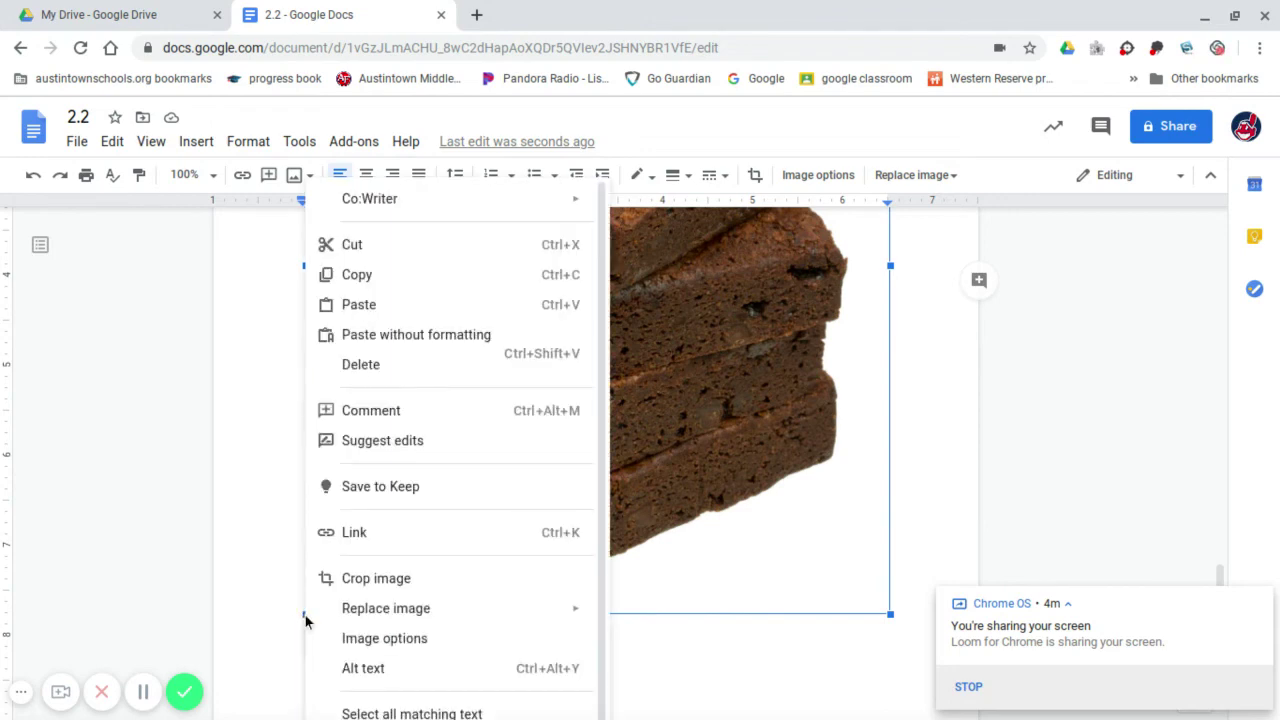
drag(304, 616, 720, 253)
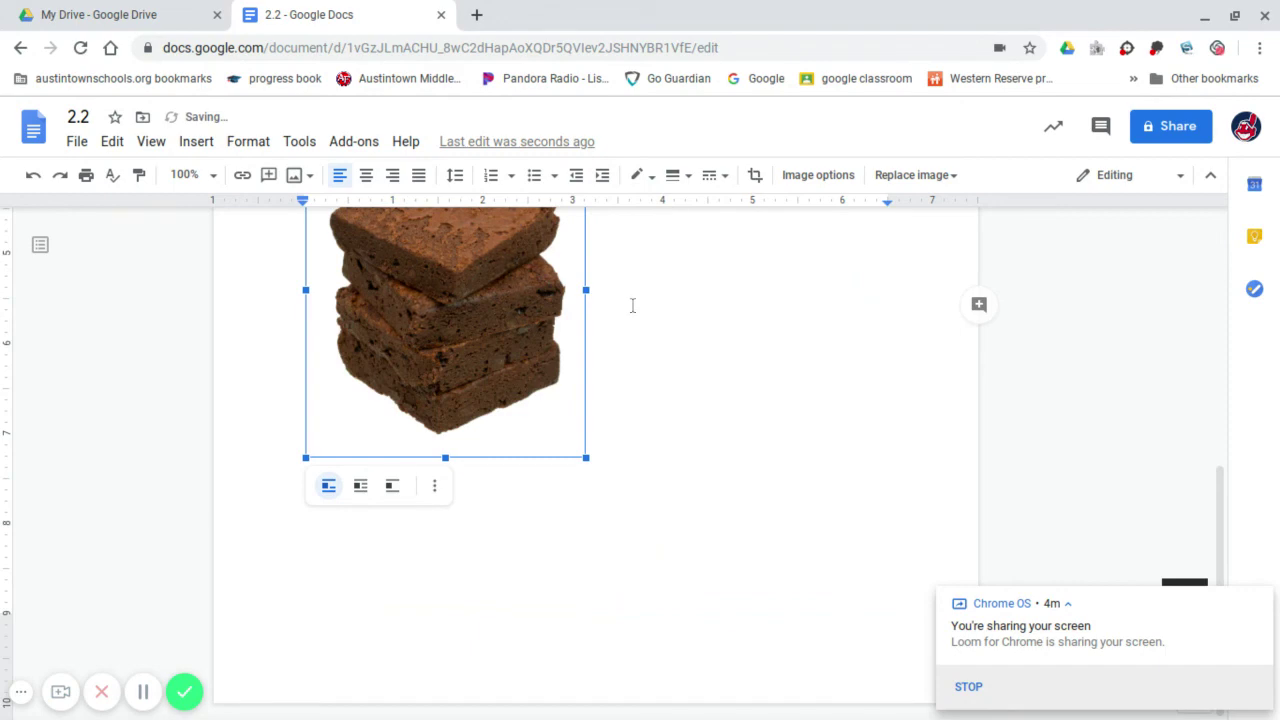
Stretch only the width of the brownie image to about 5 inches and deselect it
scroll(632, 303, up, 3)
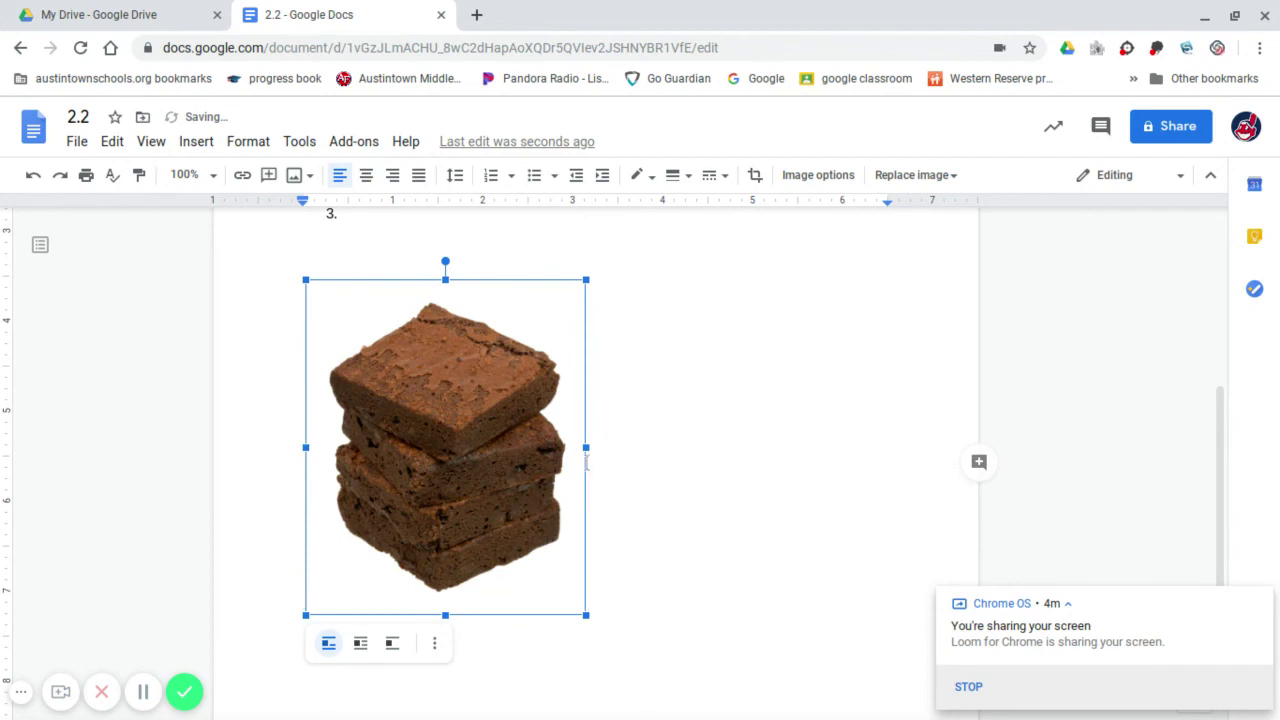
drag(586, 448, 764, 451)
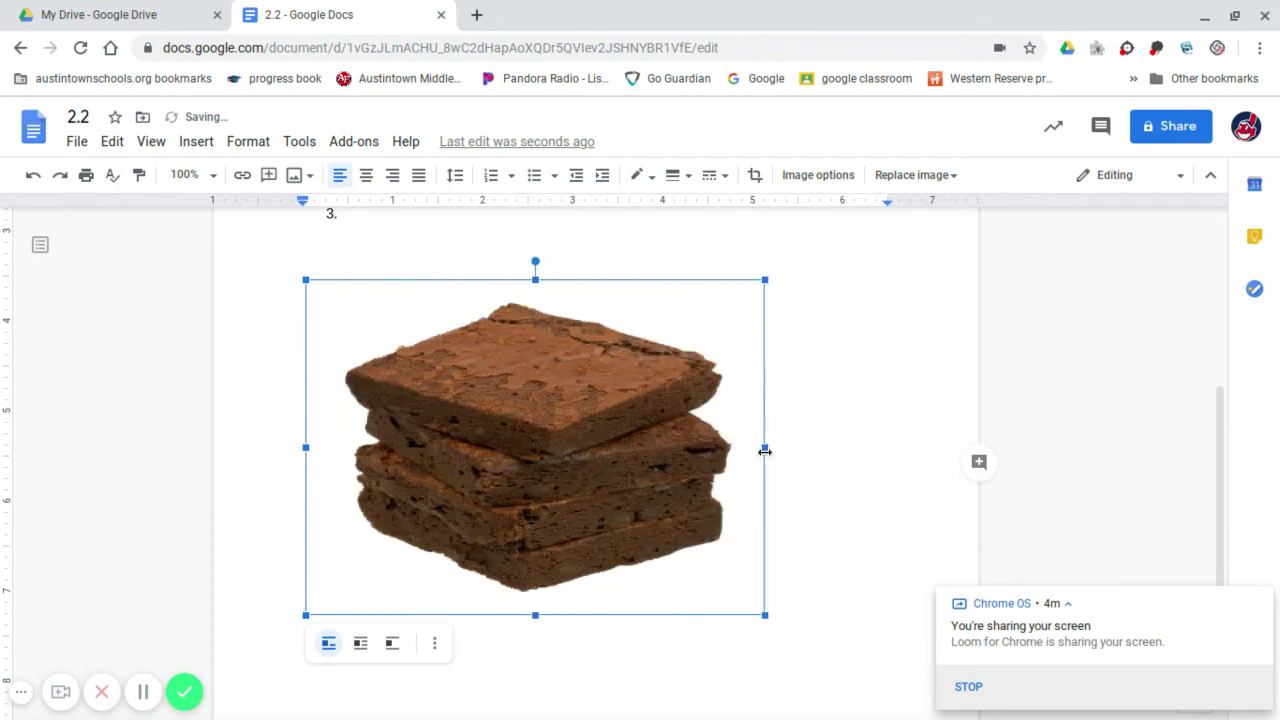
click(812, 449)
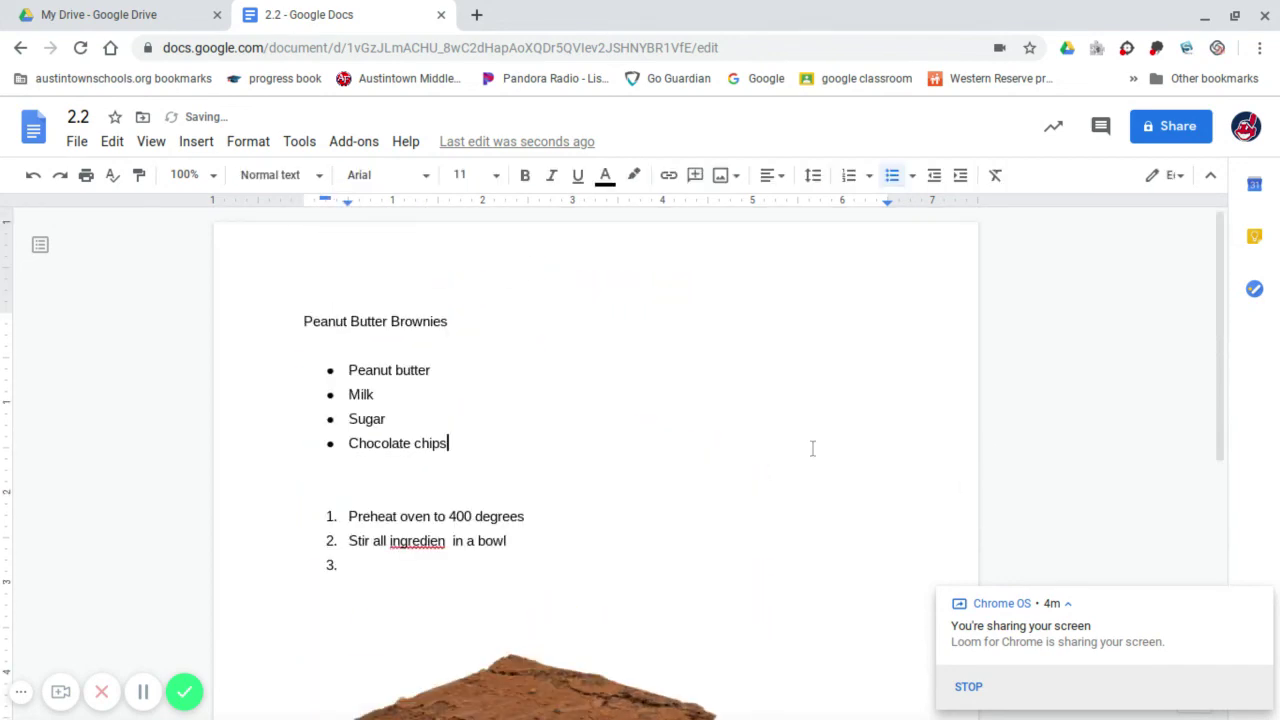
Look over the recipe page from the title and lists down to the brownie image
scroll(812, 448, down, 2)
scroll(812, 448, up, 3)
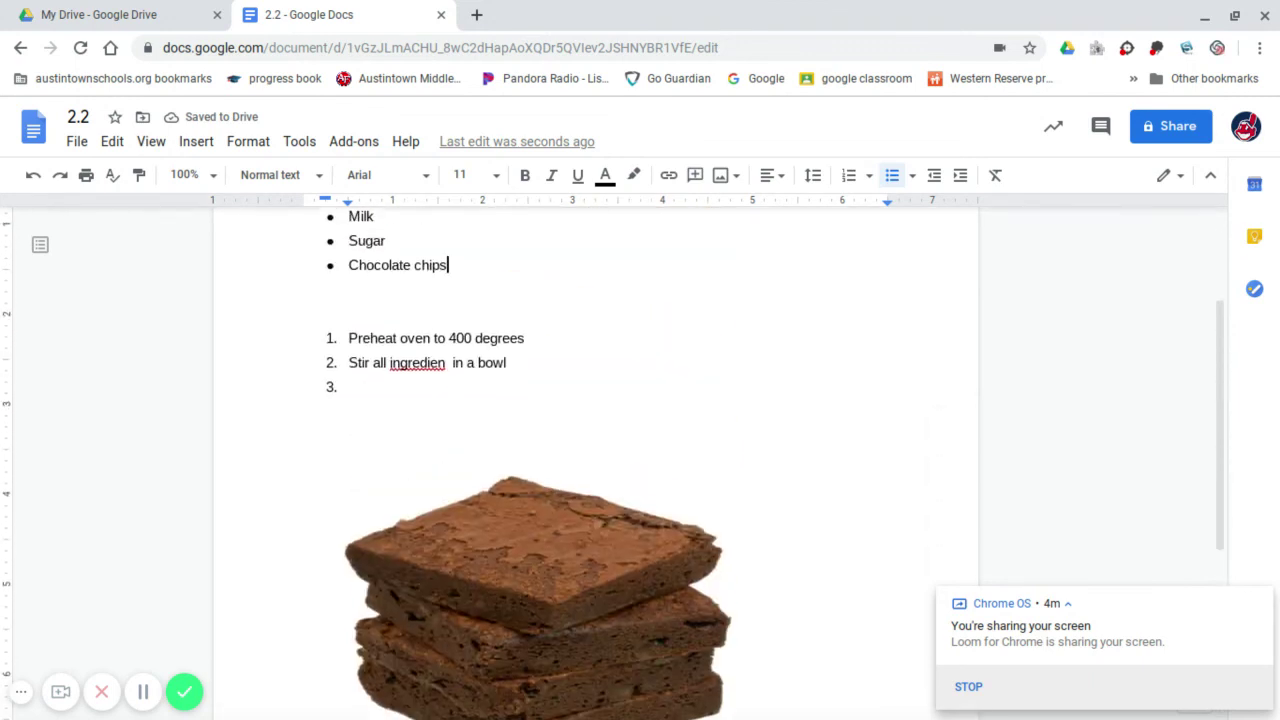
scroll(812, 448, down, 2)
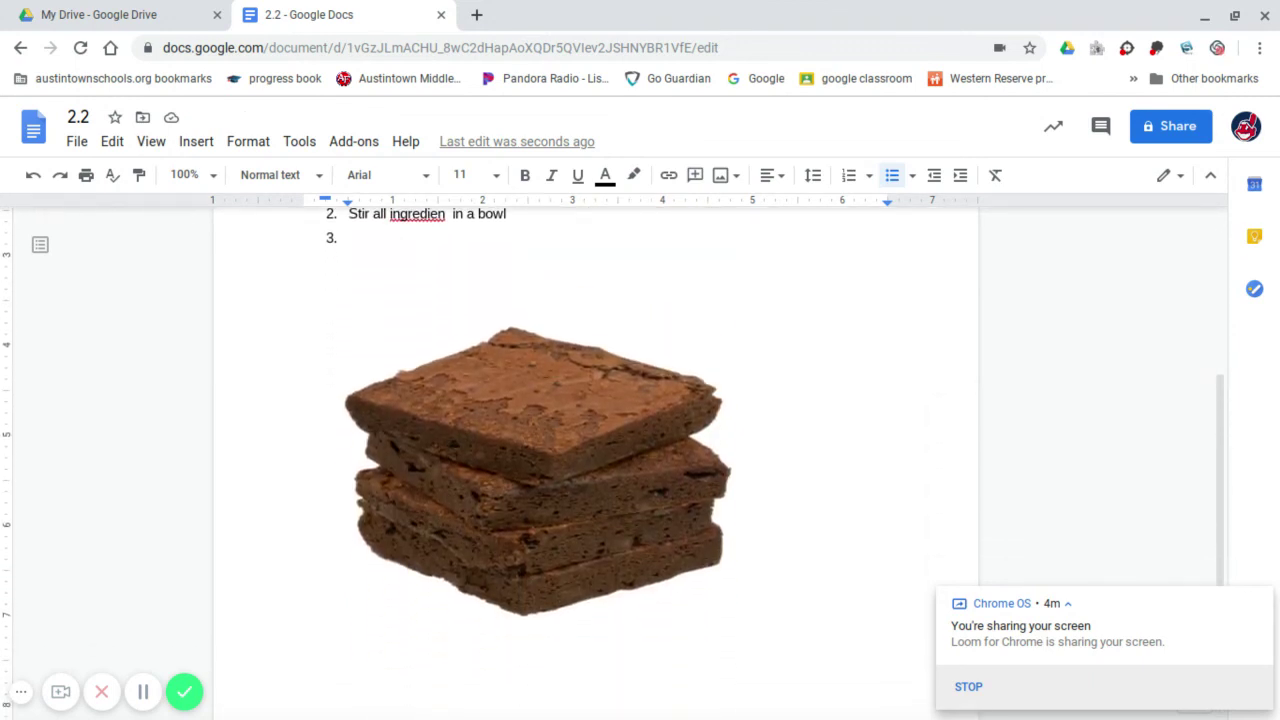
scroll(596, 460, up, 3)
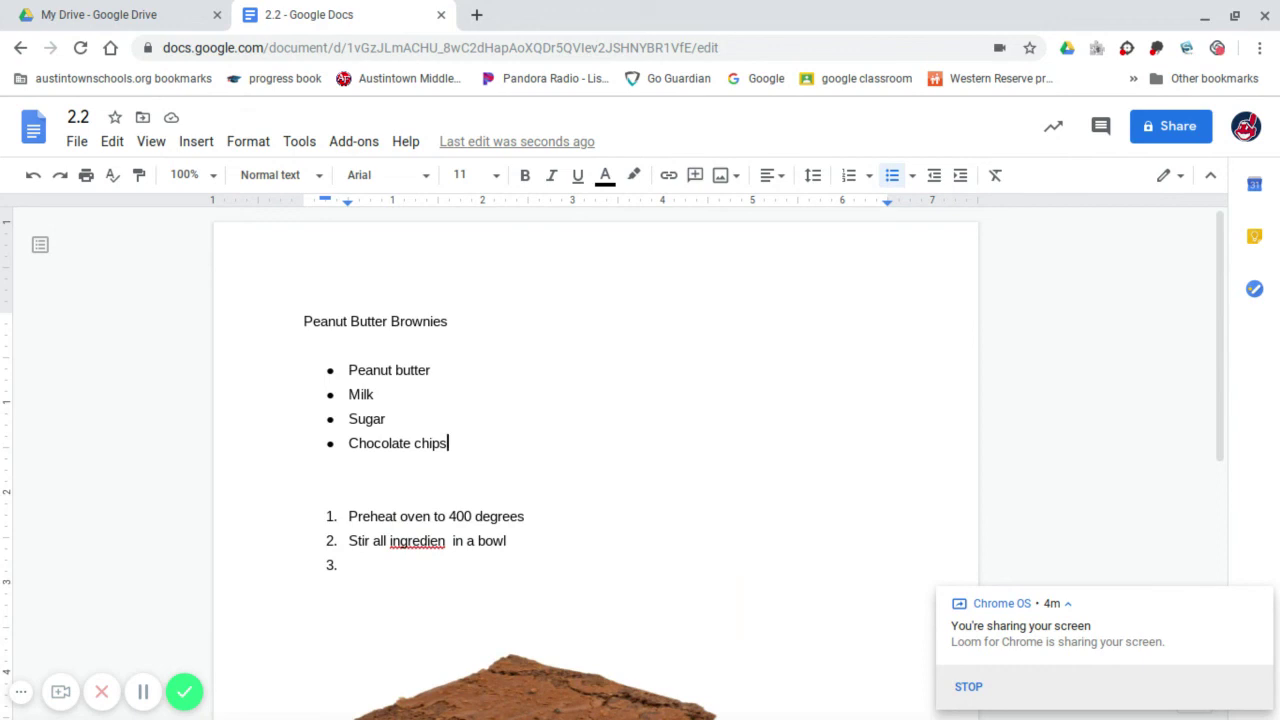
scroll(596, 460, down, 1)
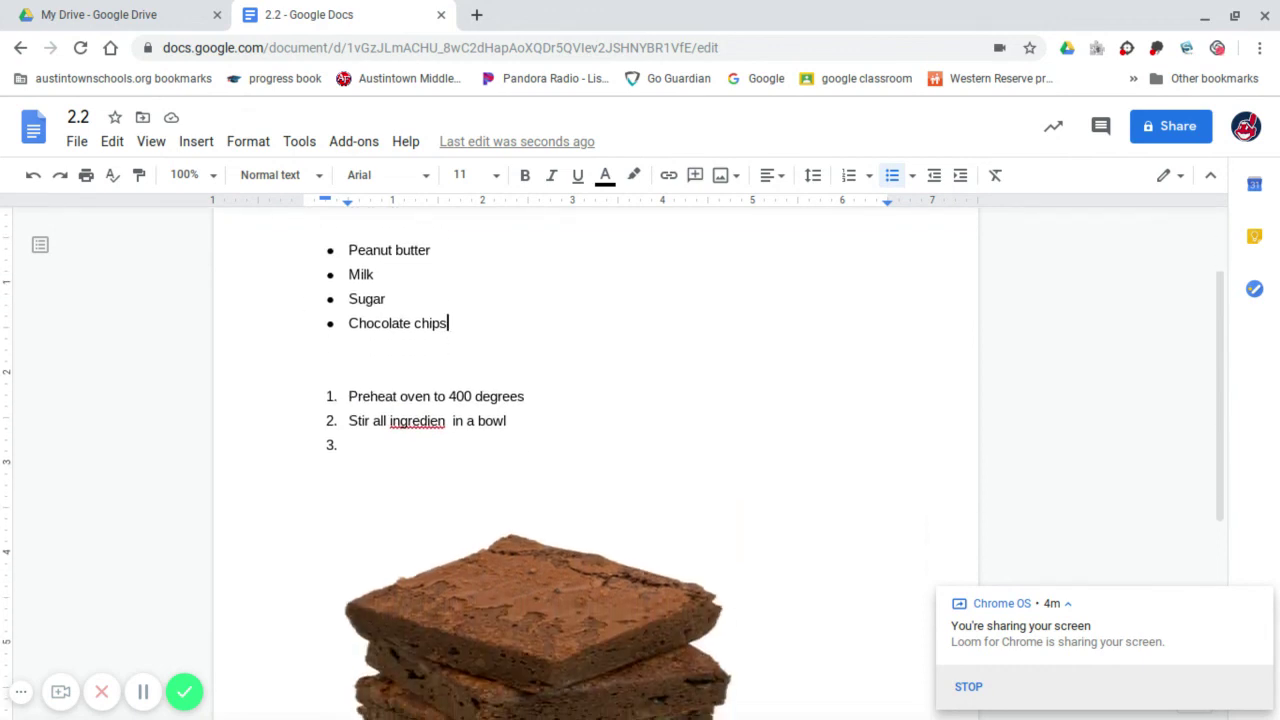
scroll(596, 460, down, 2)
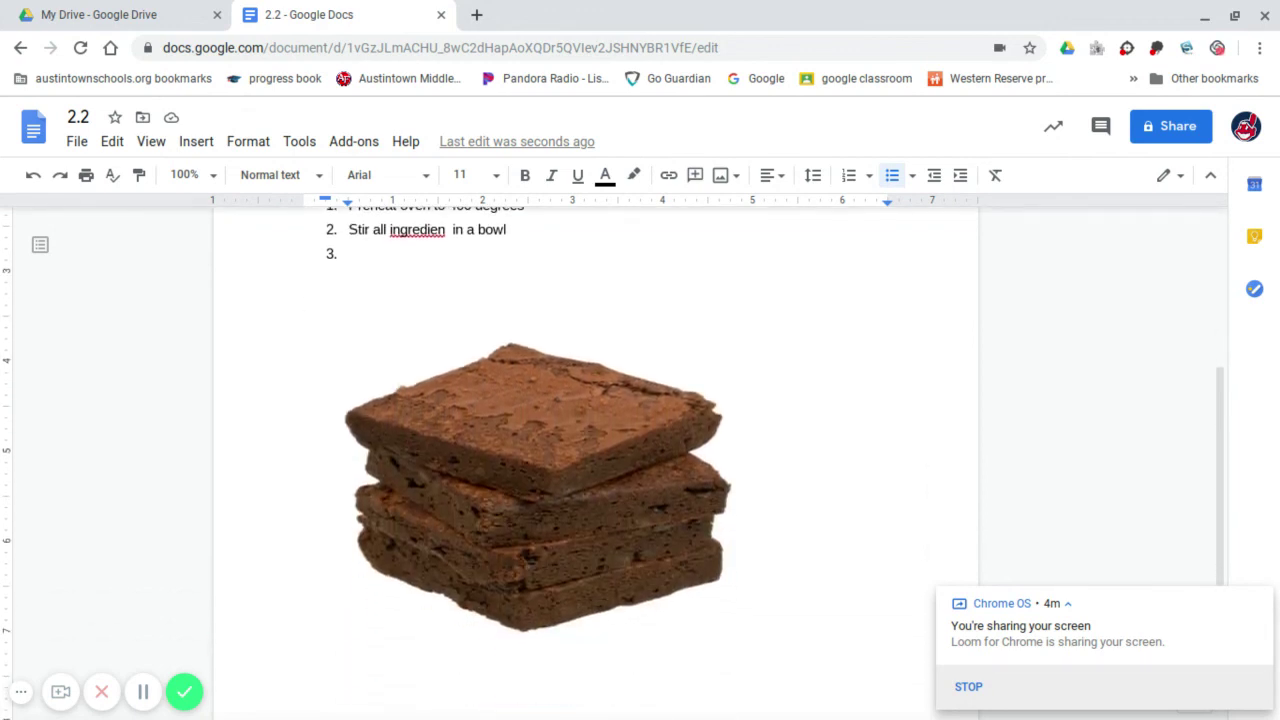